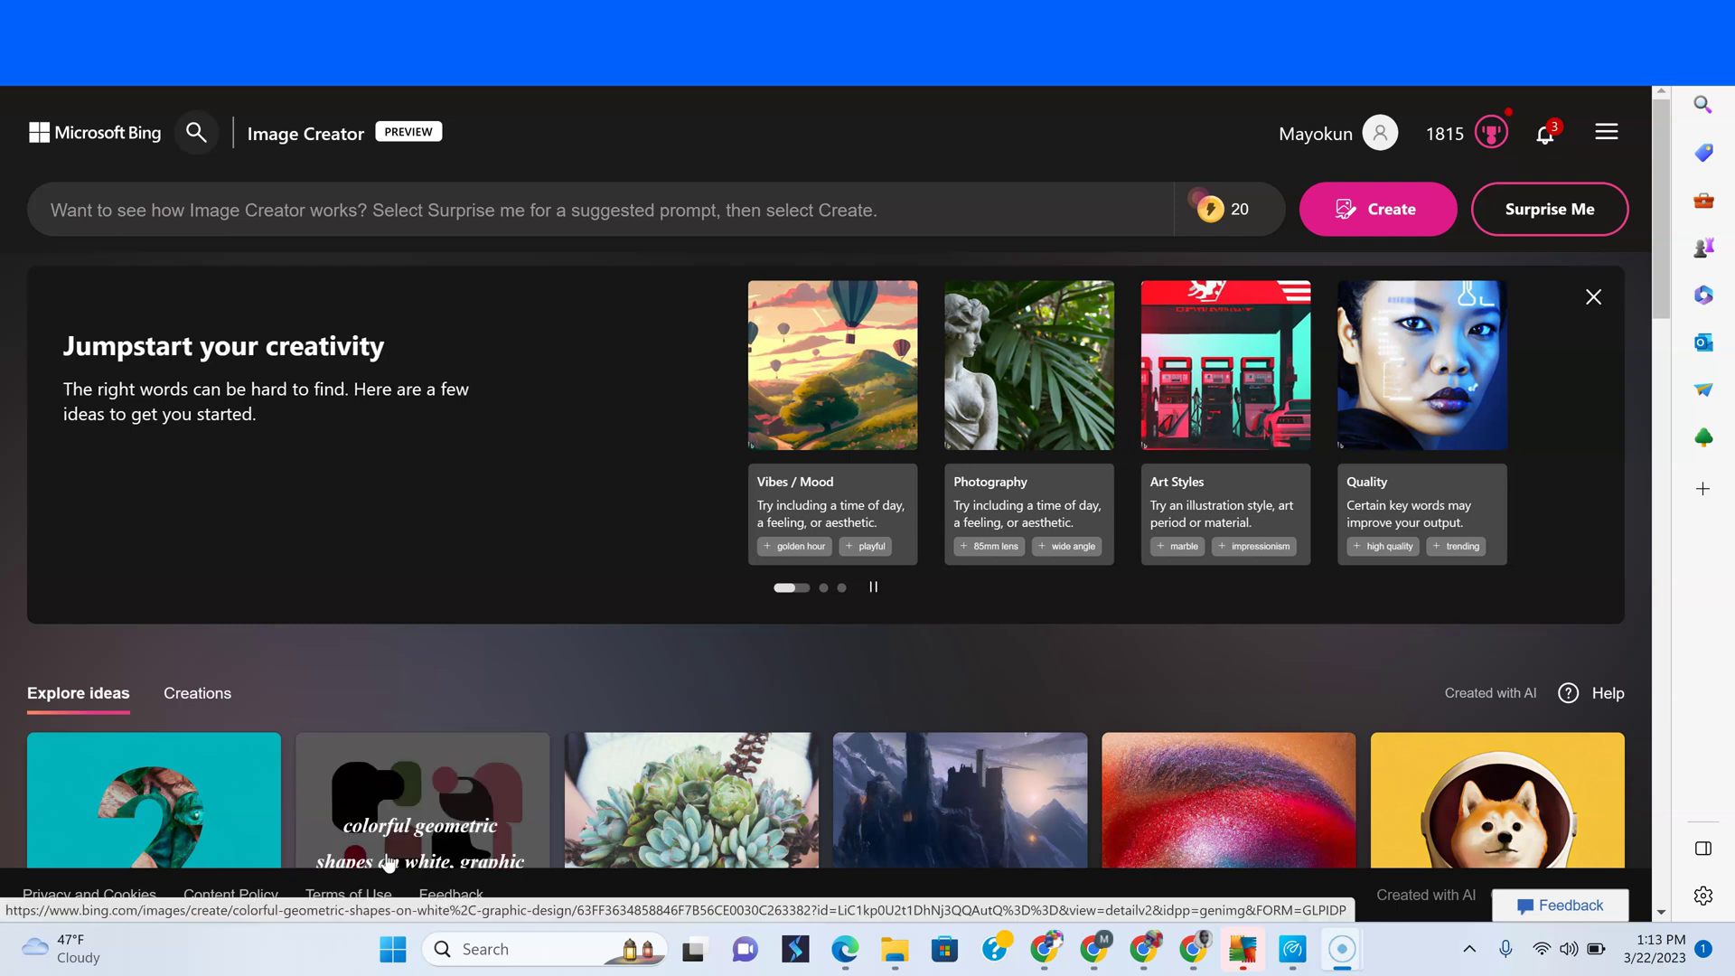
Browse the example images in the ideas grid, then switch to the other open window.
click(389, 863)
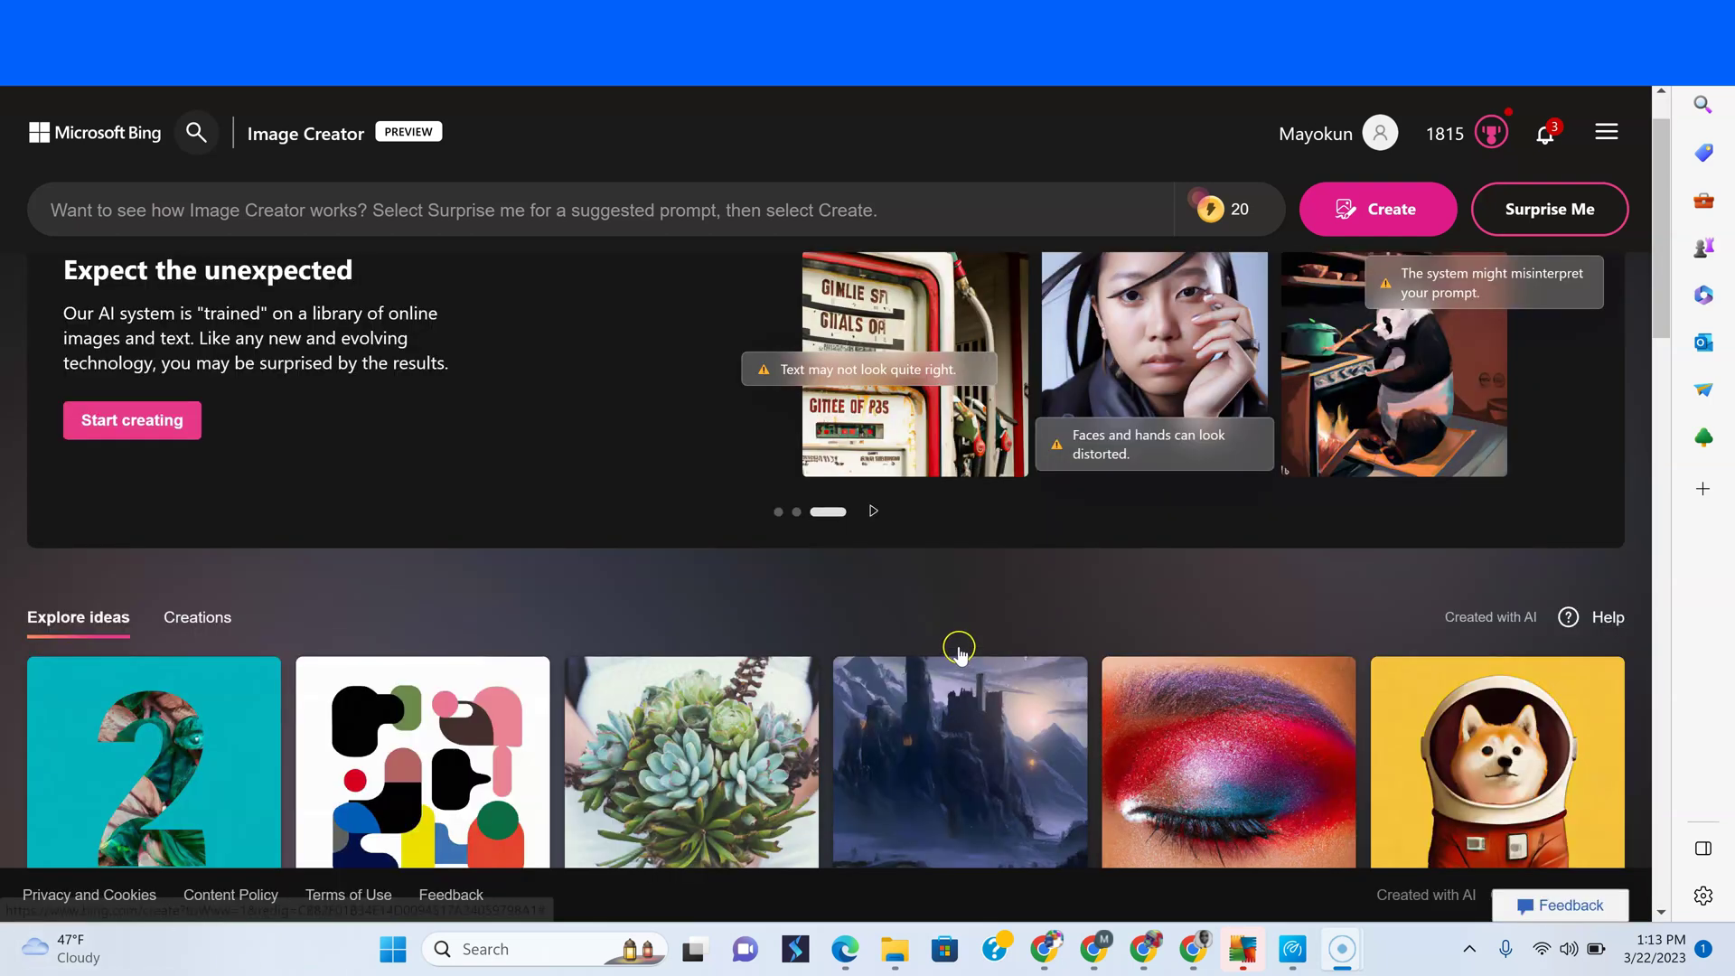
scroll(957, 641, down, 5)
click(957, 621)
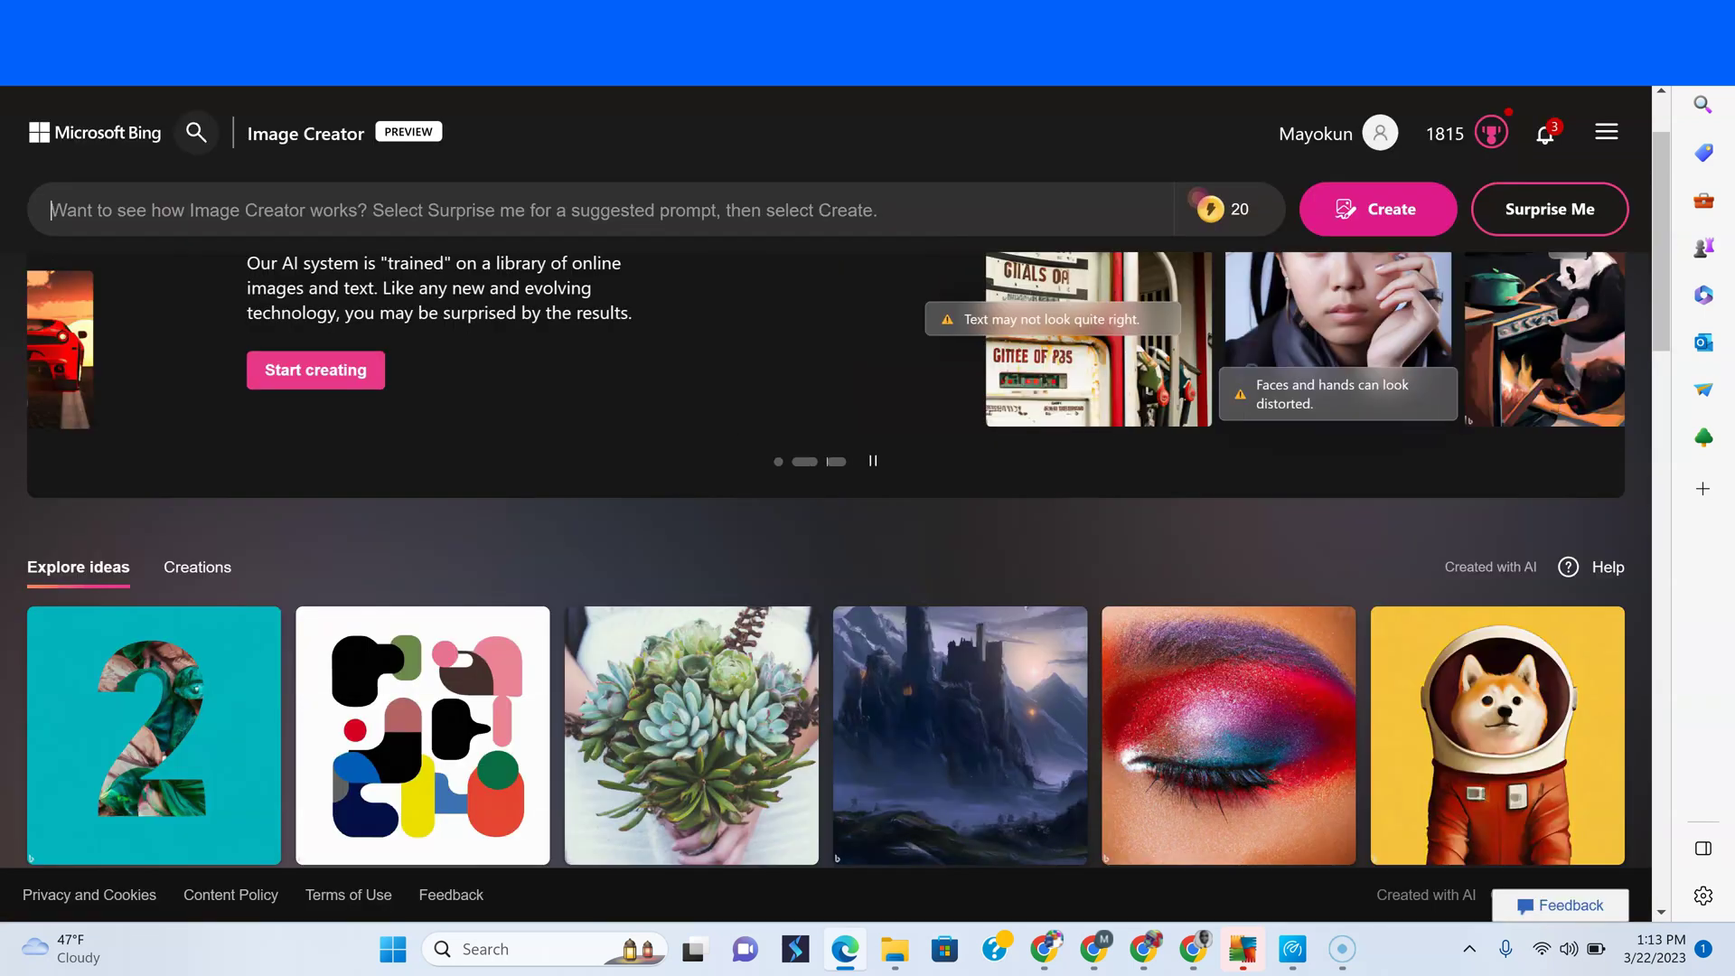
key(alt+Tab)
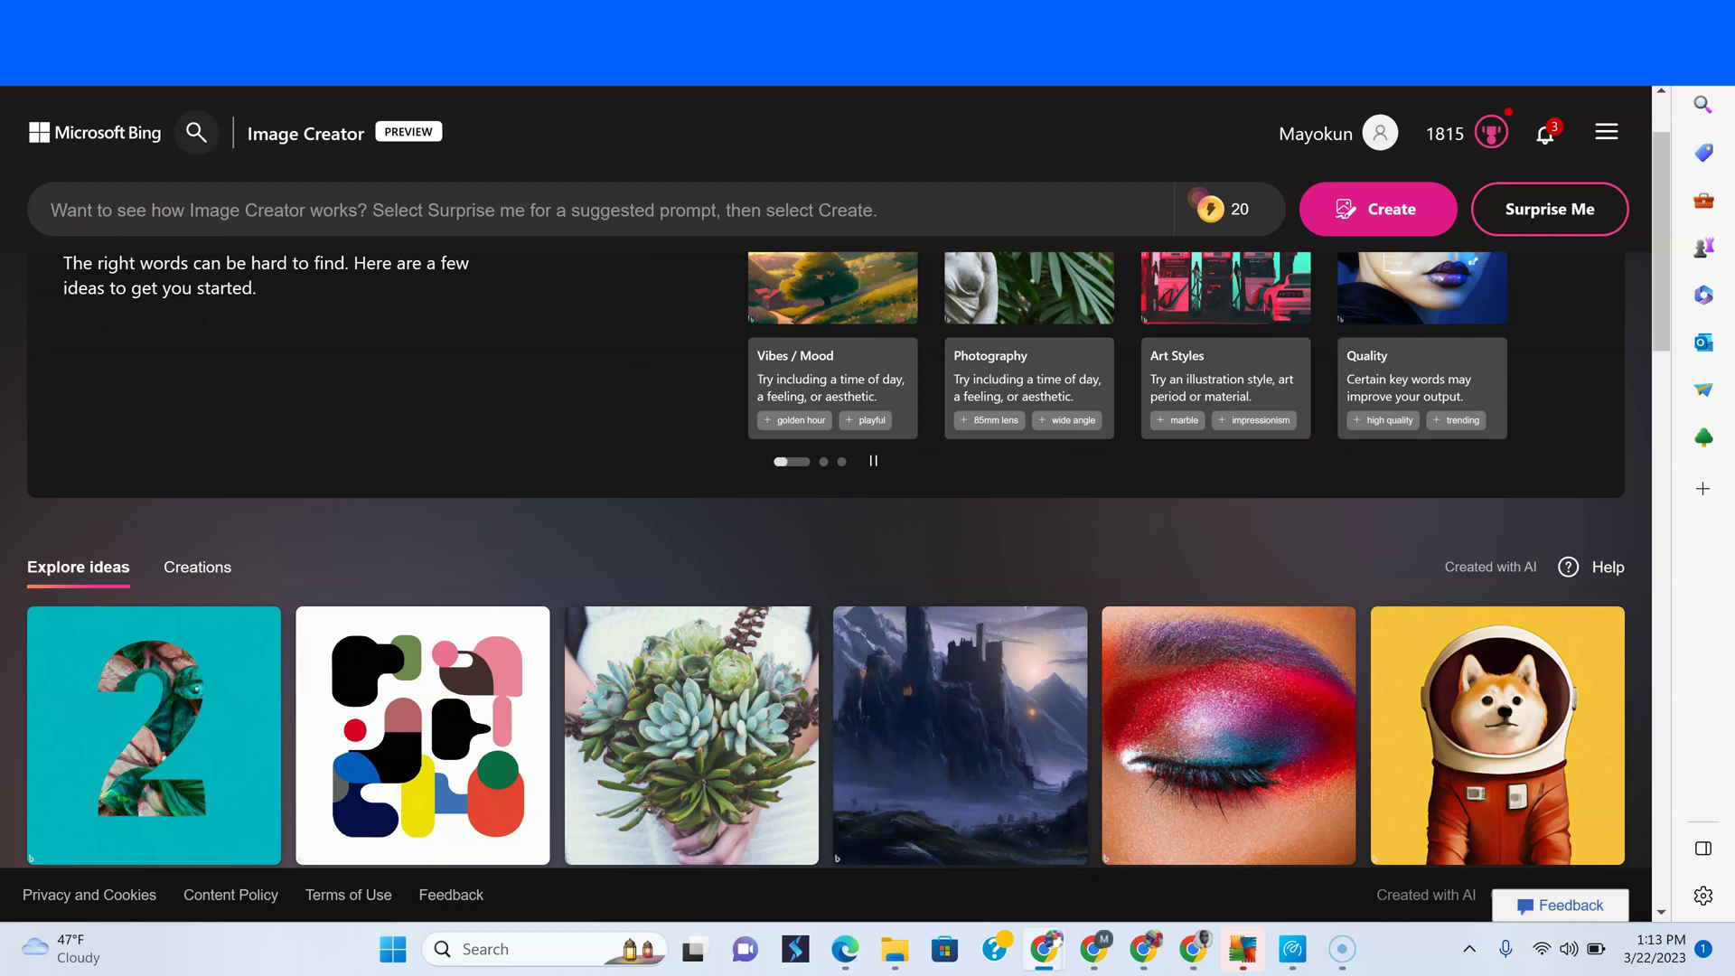
Paste the couple-on-vacation champagne-and-dolphins prompt and start creating images.
click(320, 210)
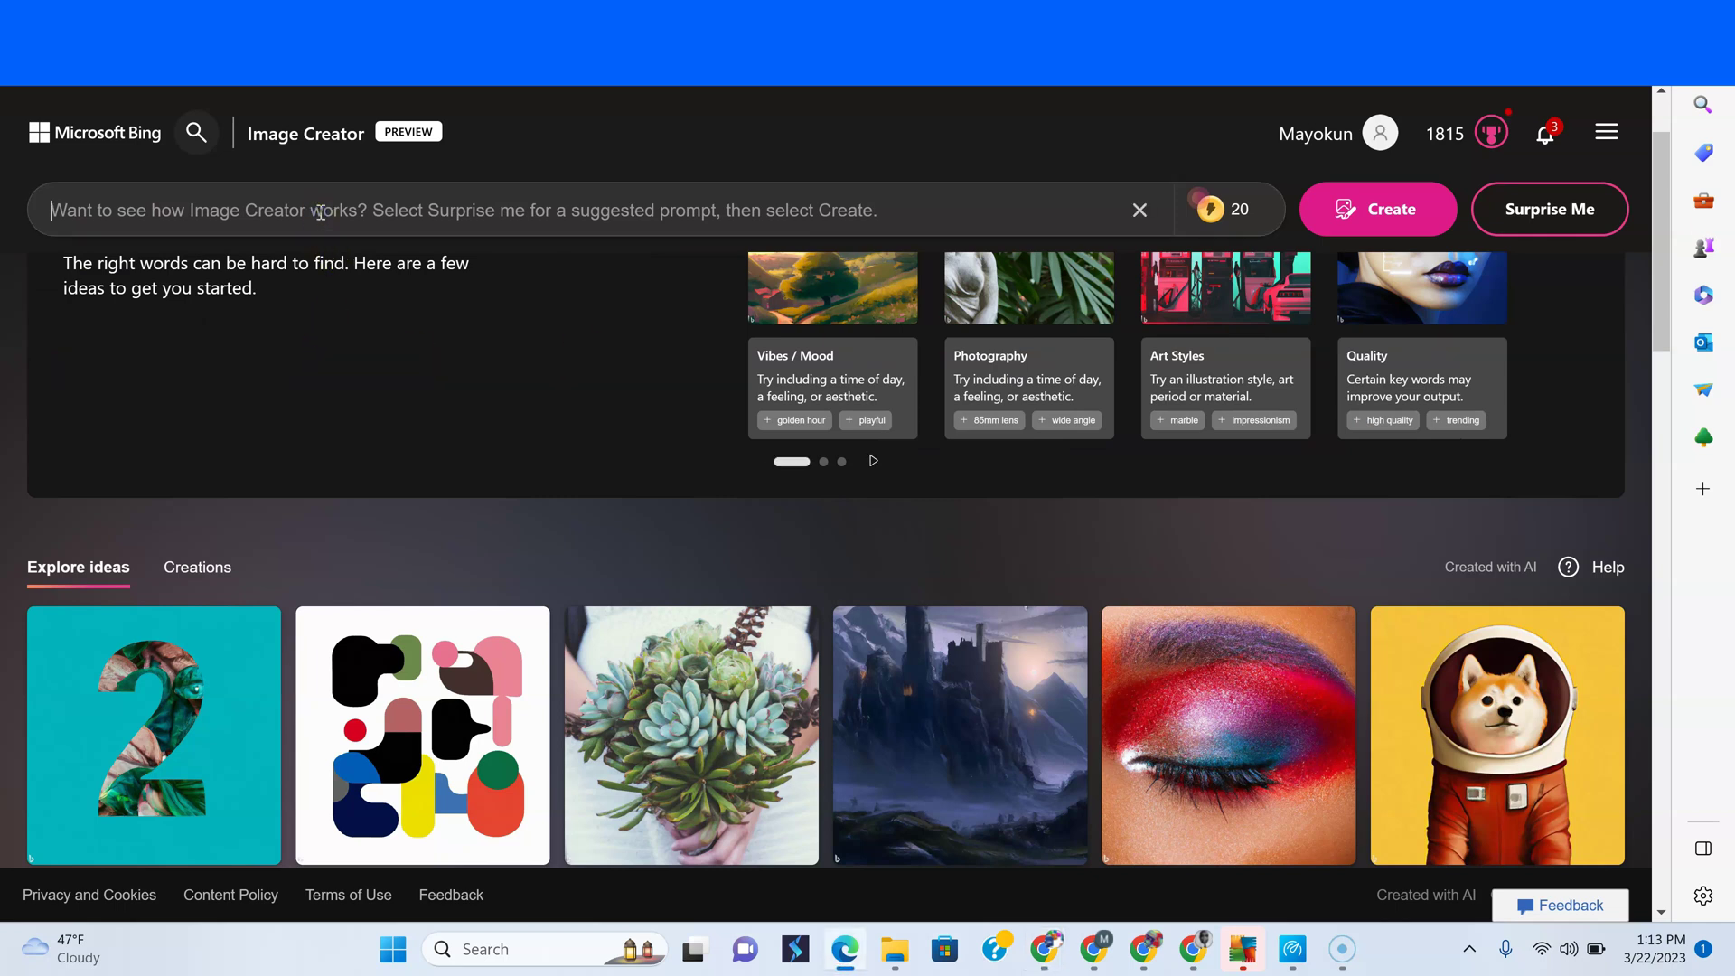
text(couple on vacation in the middle of the ocean drinking champagne while dolphins jump around them)
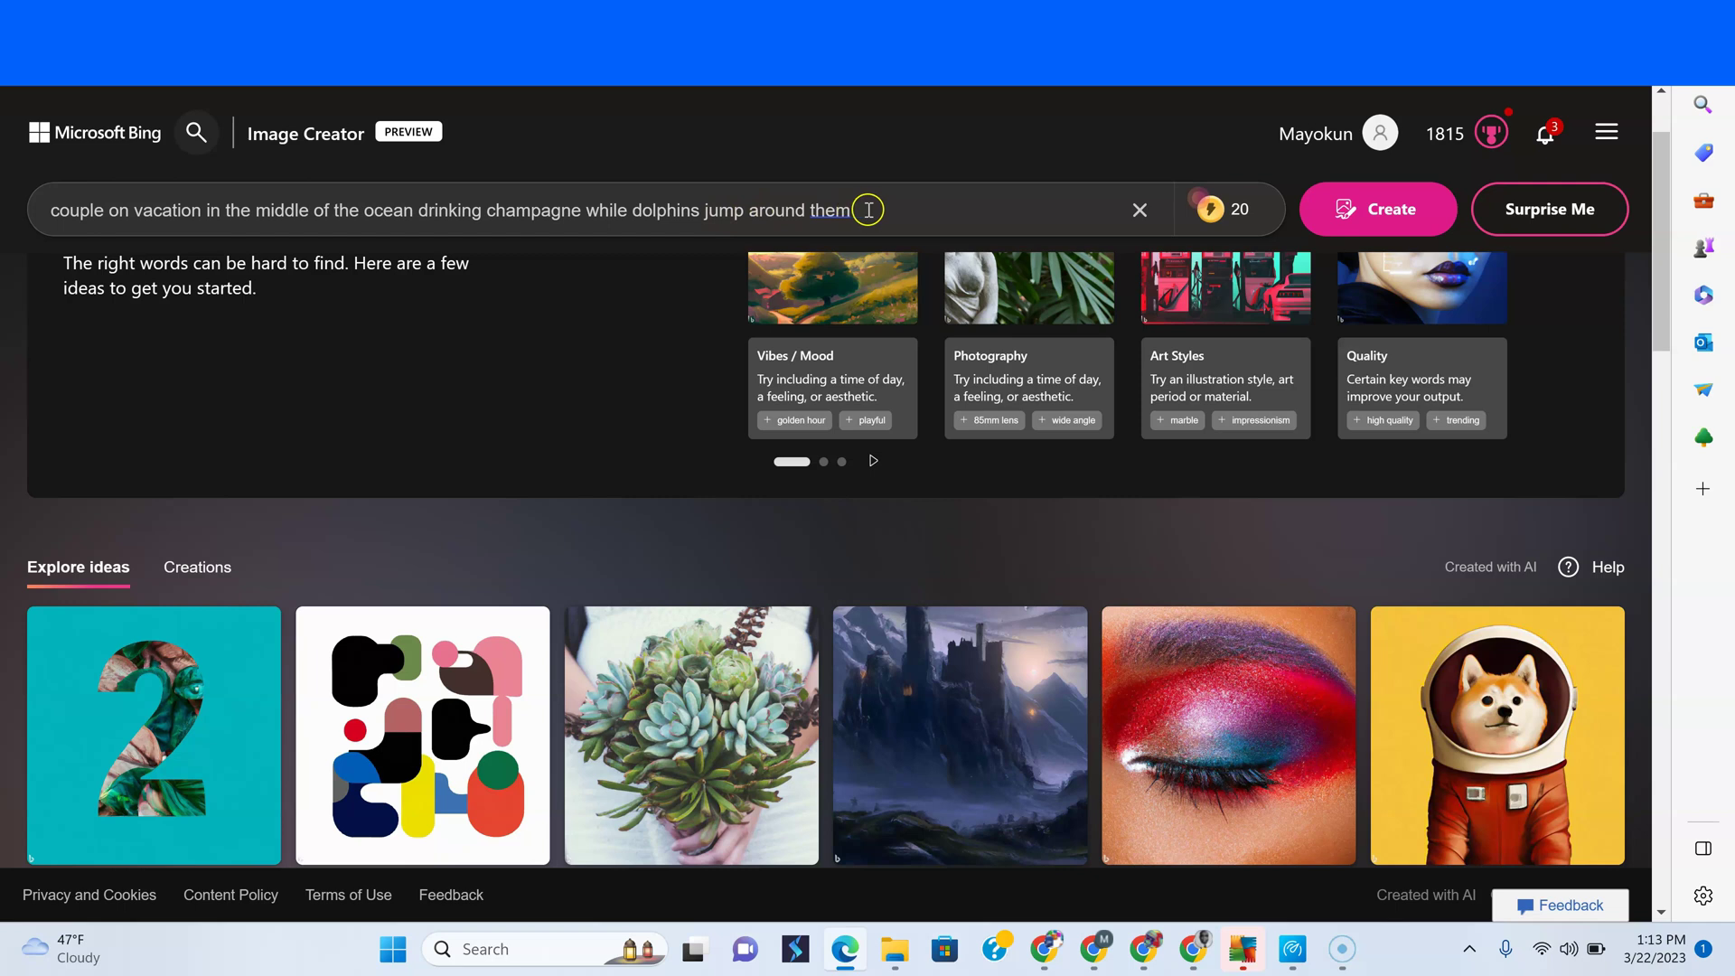
click(1370, 224)
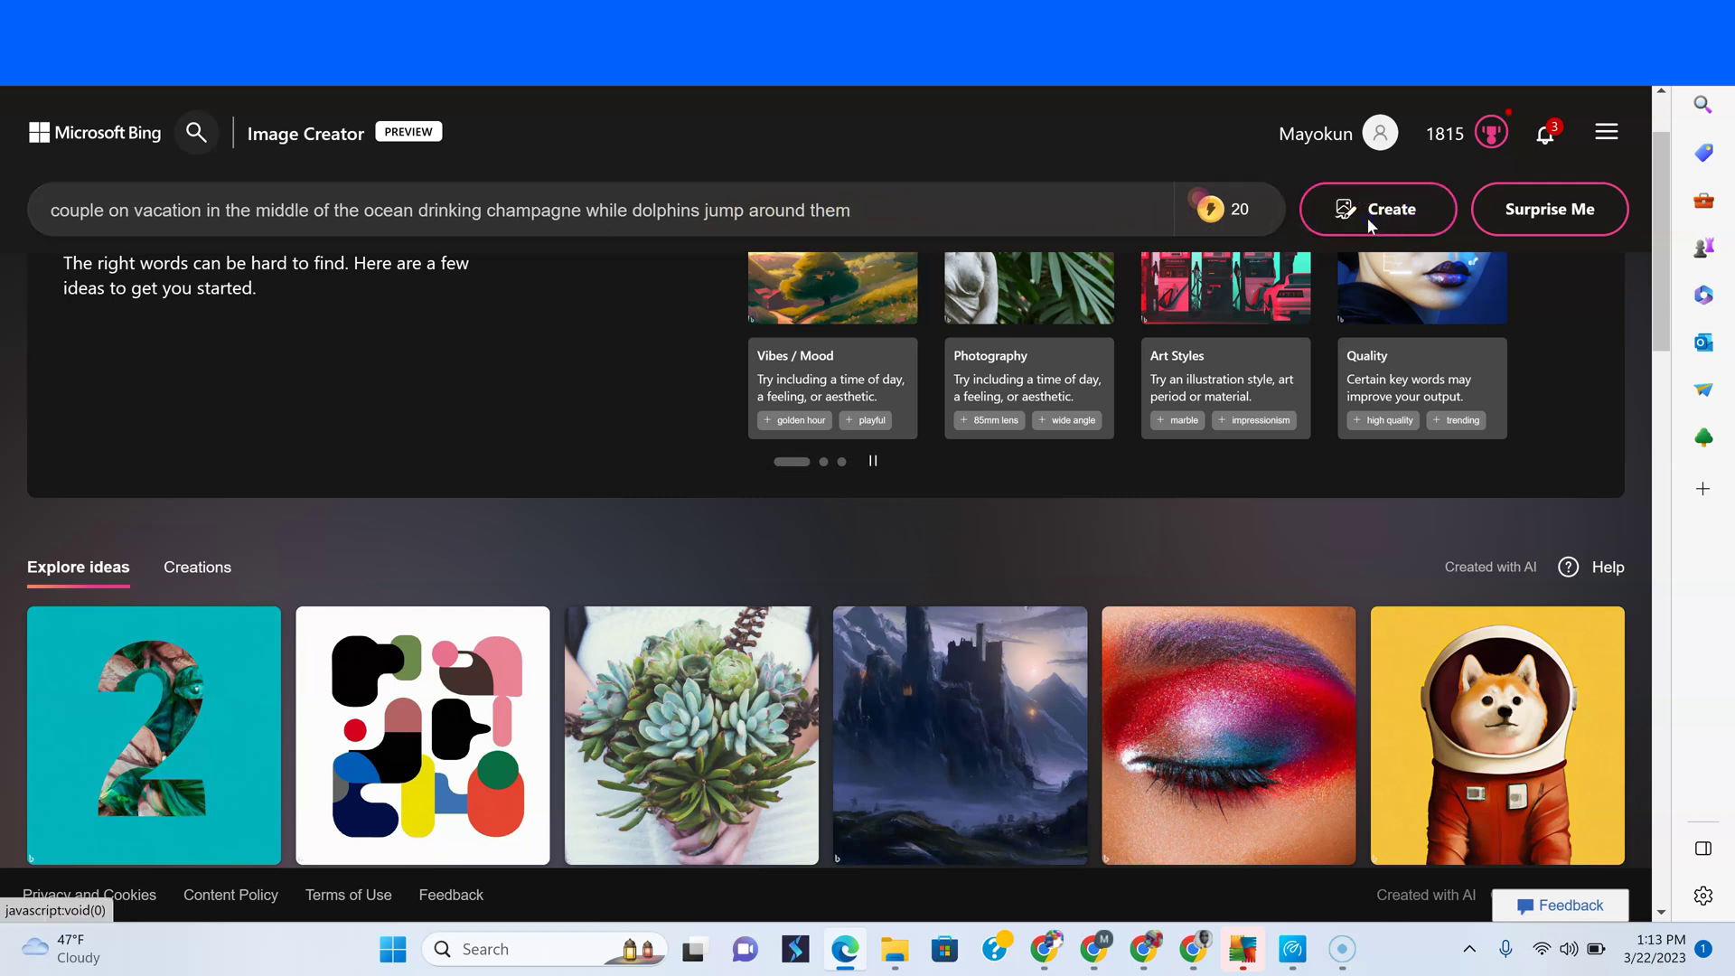
click(1367, 218)
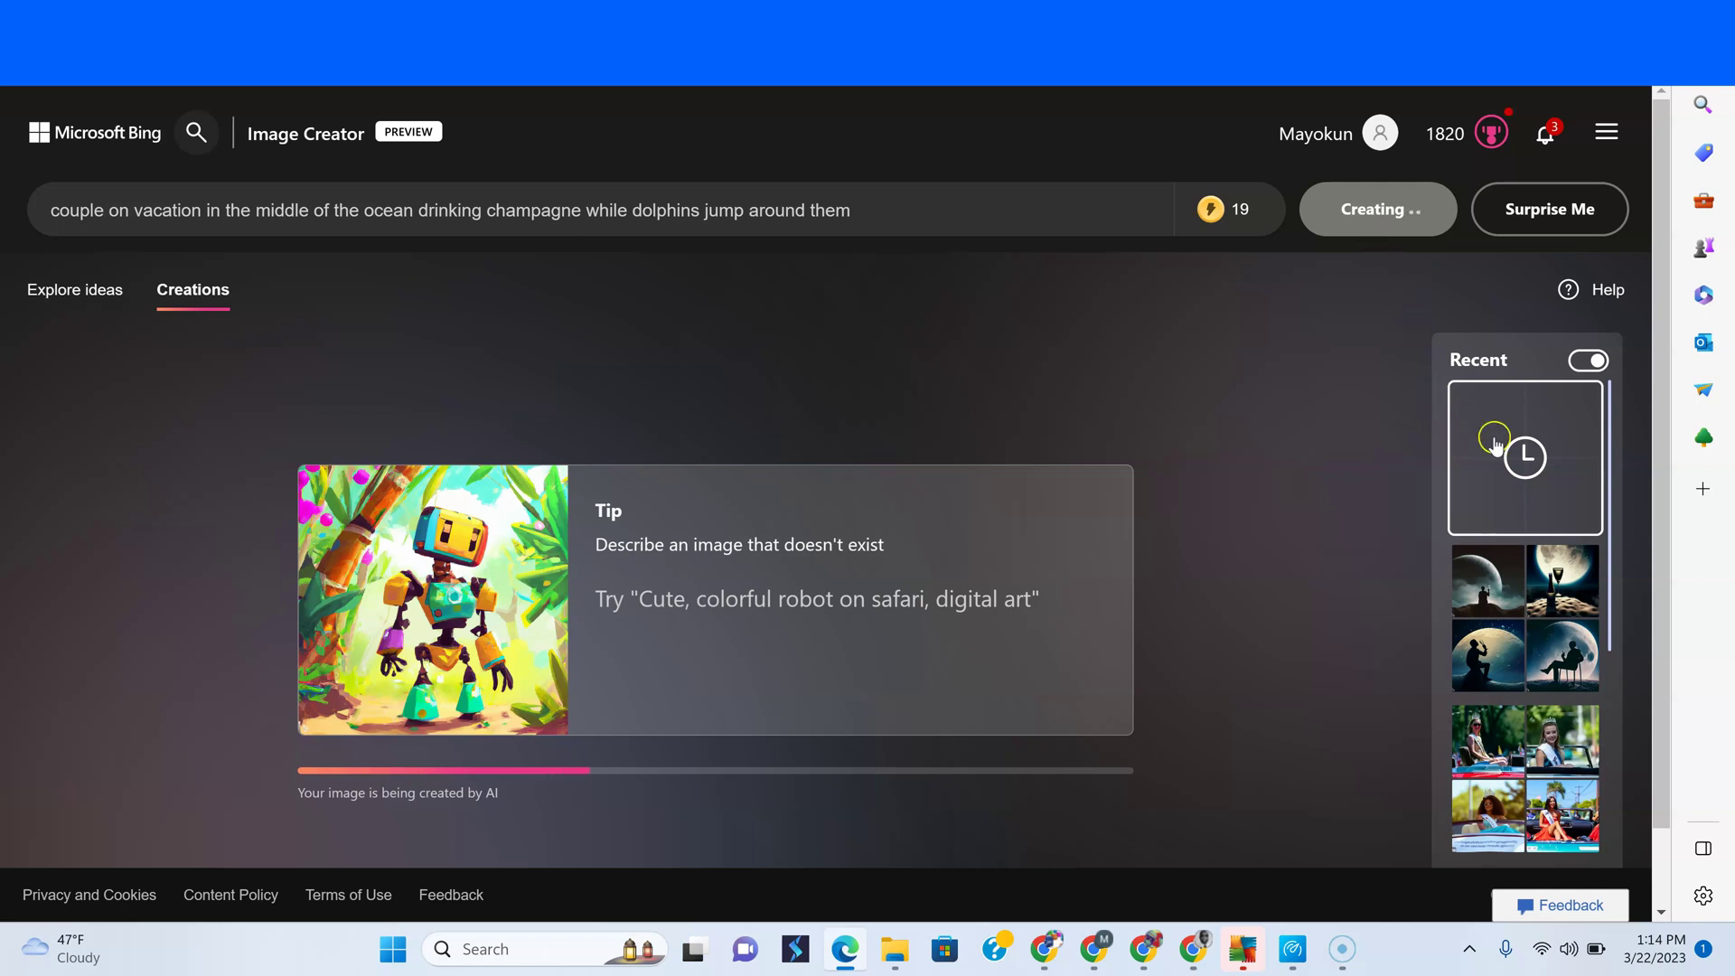
Wait for the four champagne-toasting couple images with leaping dolphins to finish generating.
drag(1667, 284, 1670, 370)
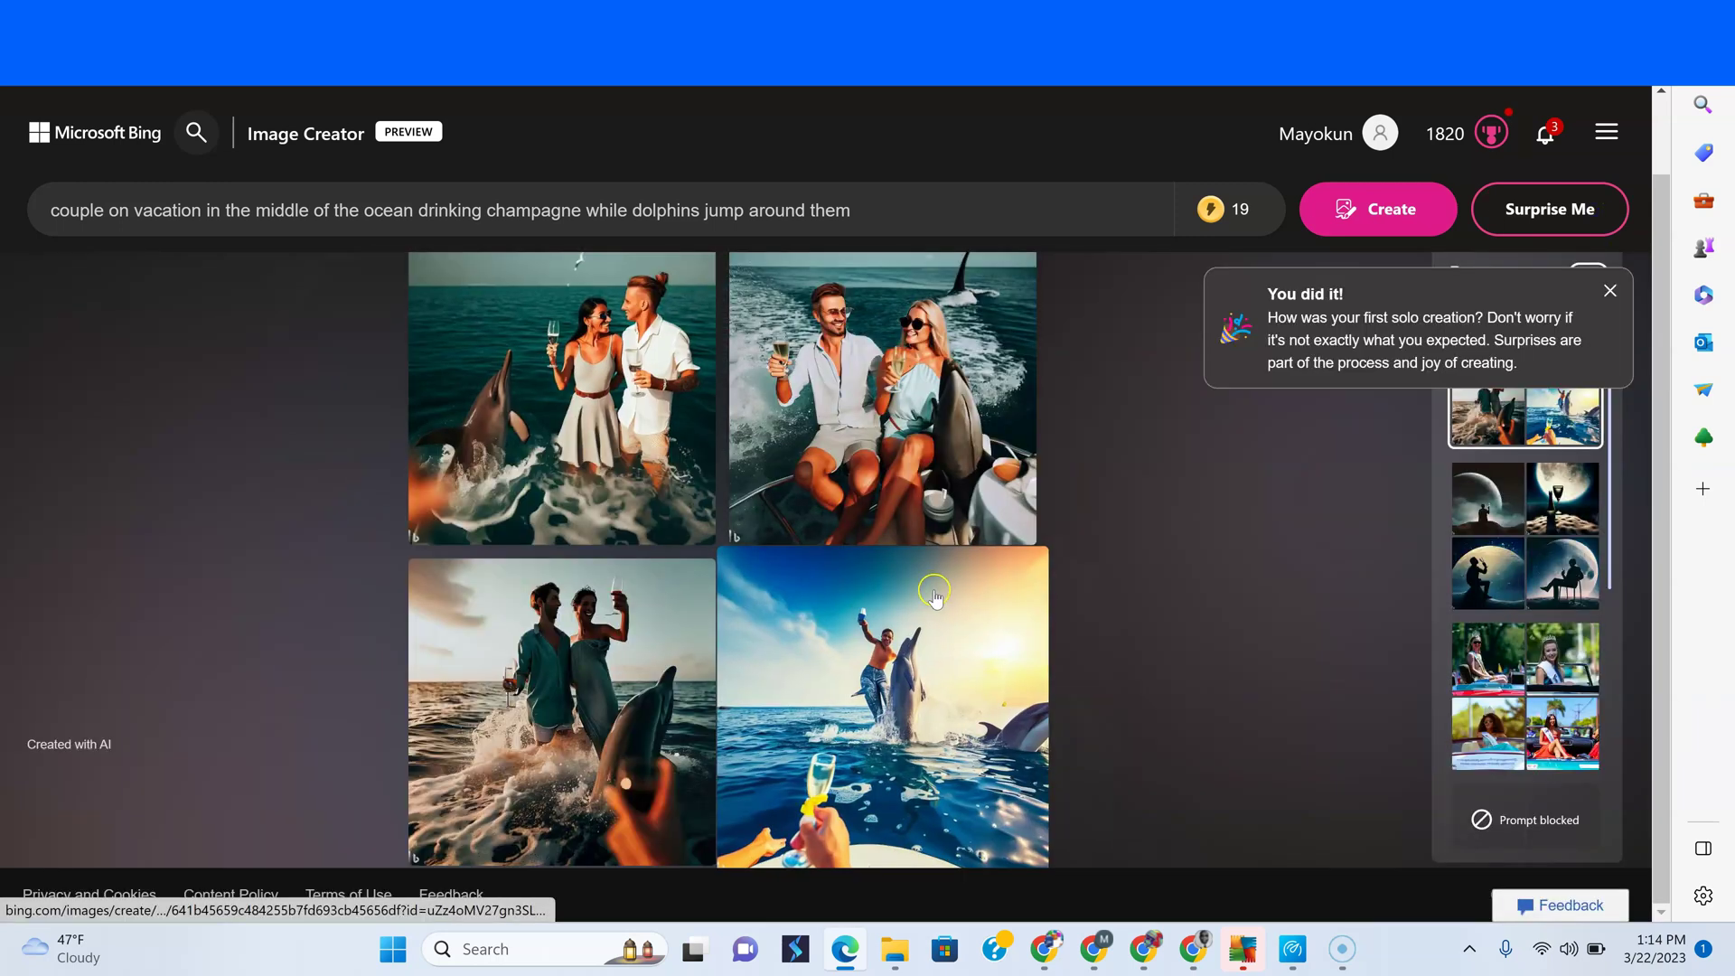
click(934, 594)
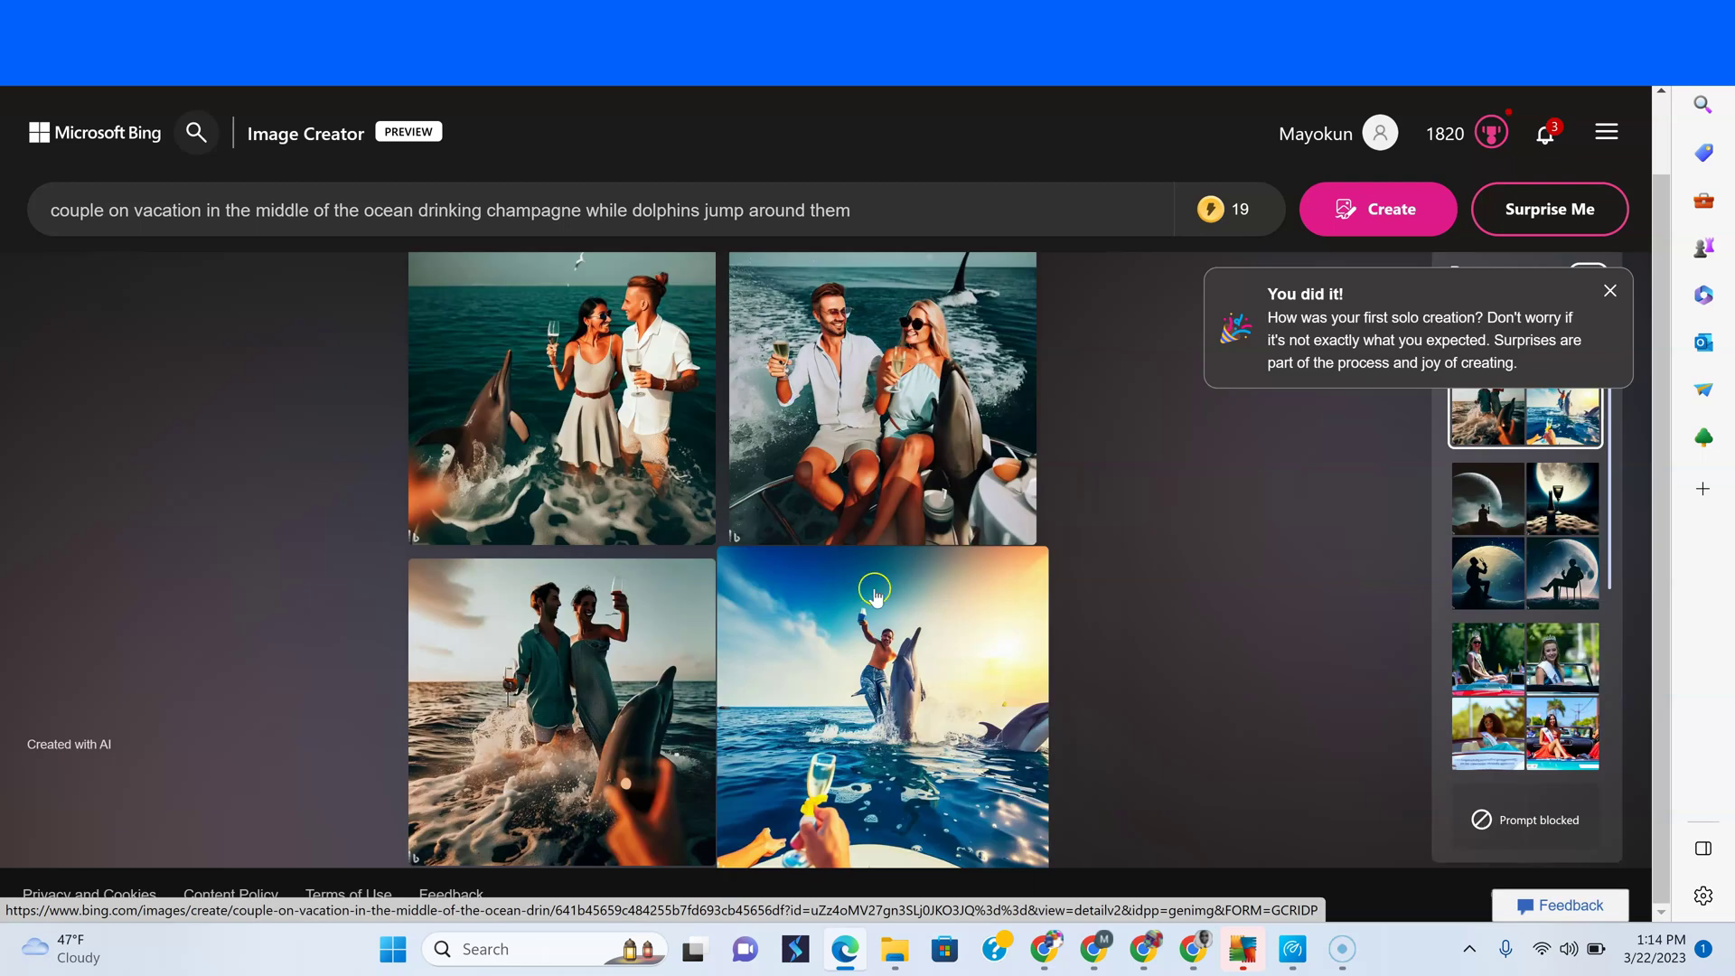
click(874, 594)
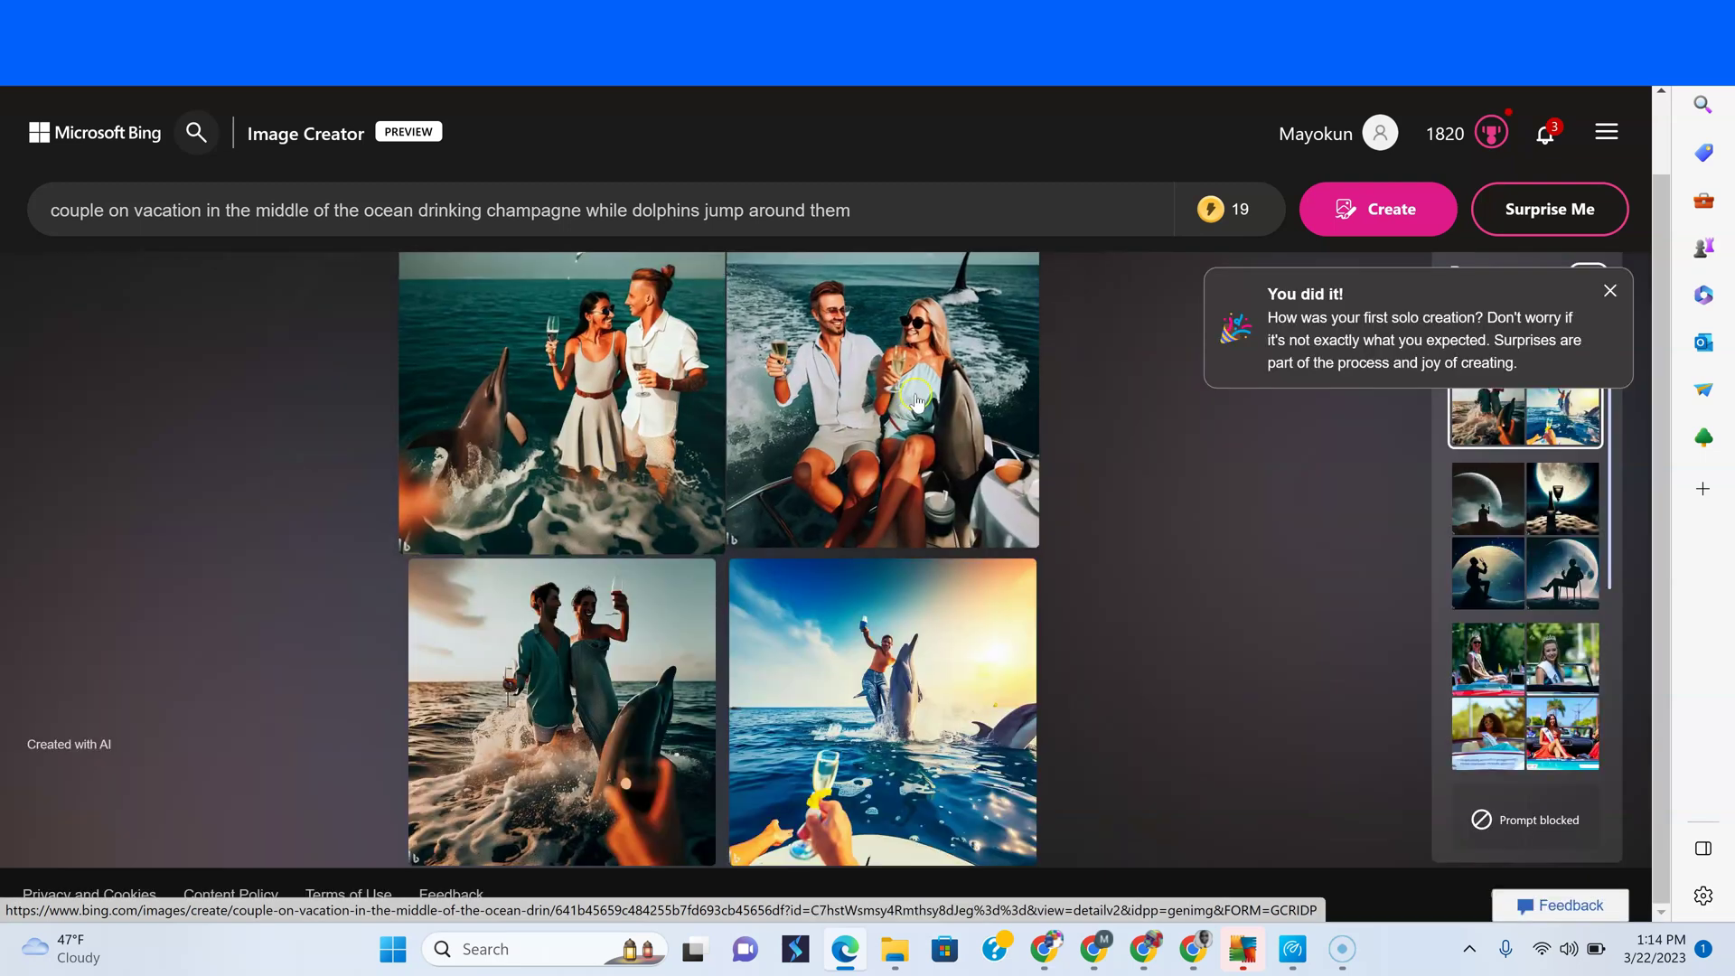
click(988, 298)
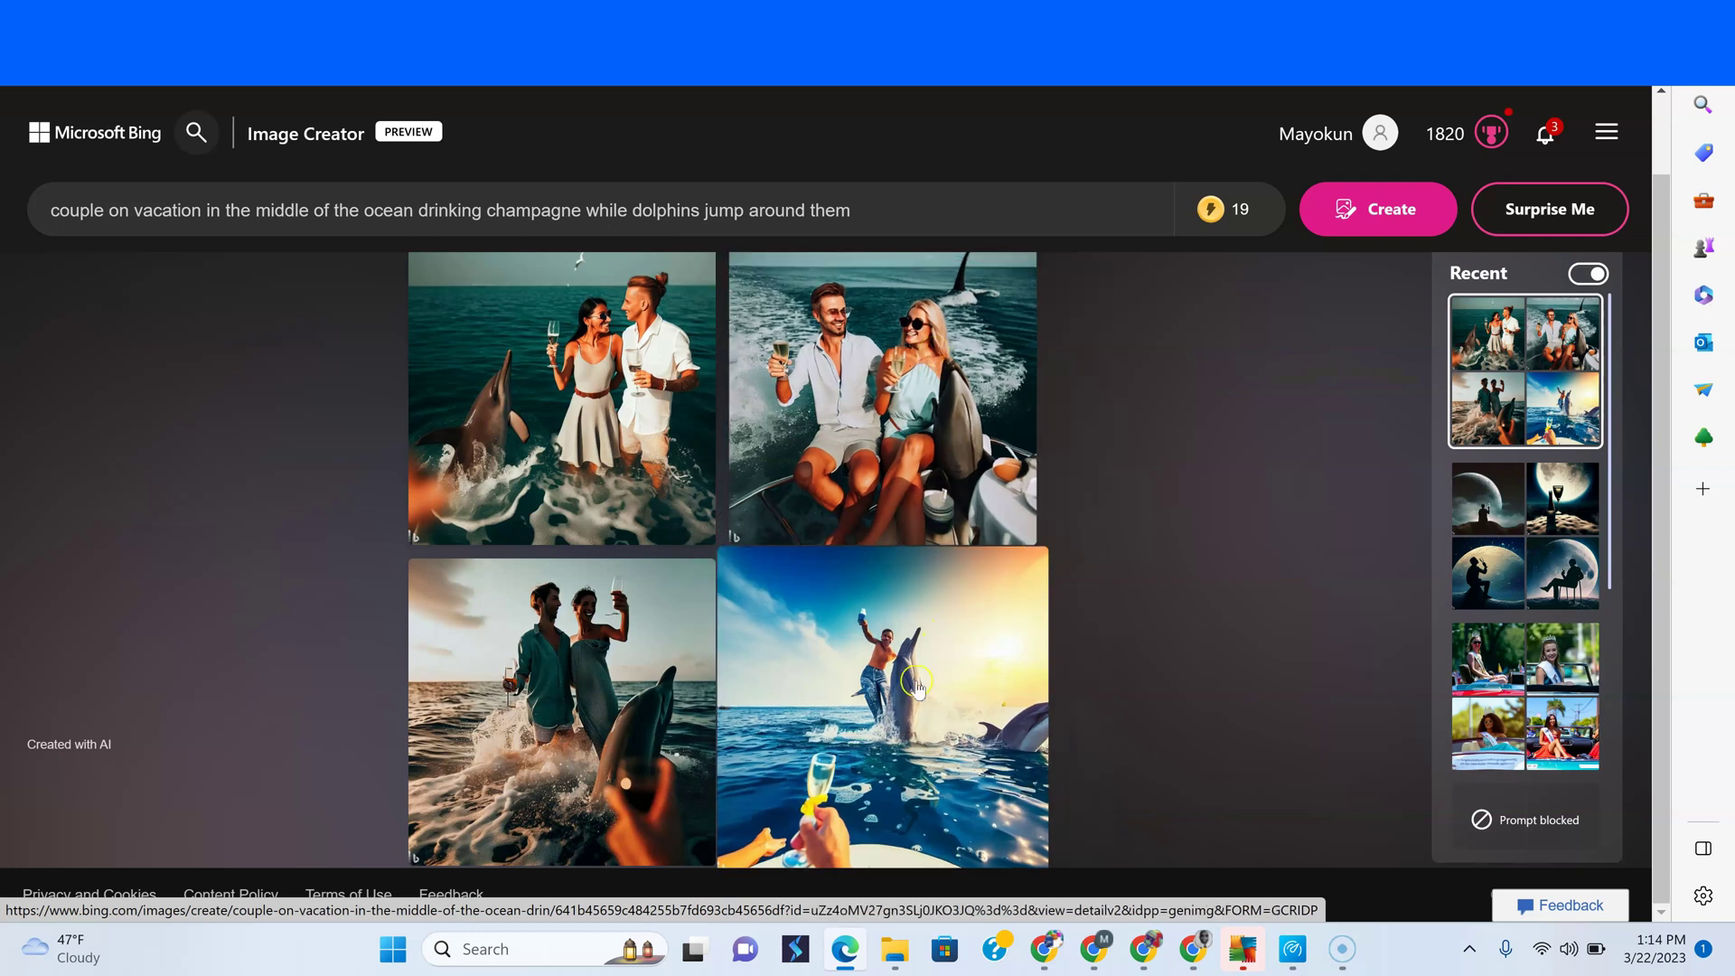
click(880, 687)
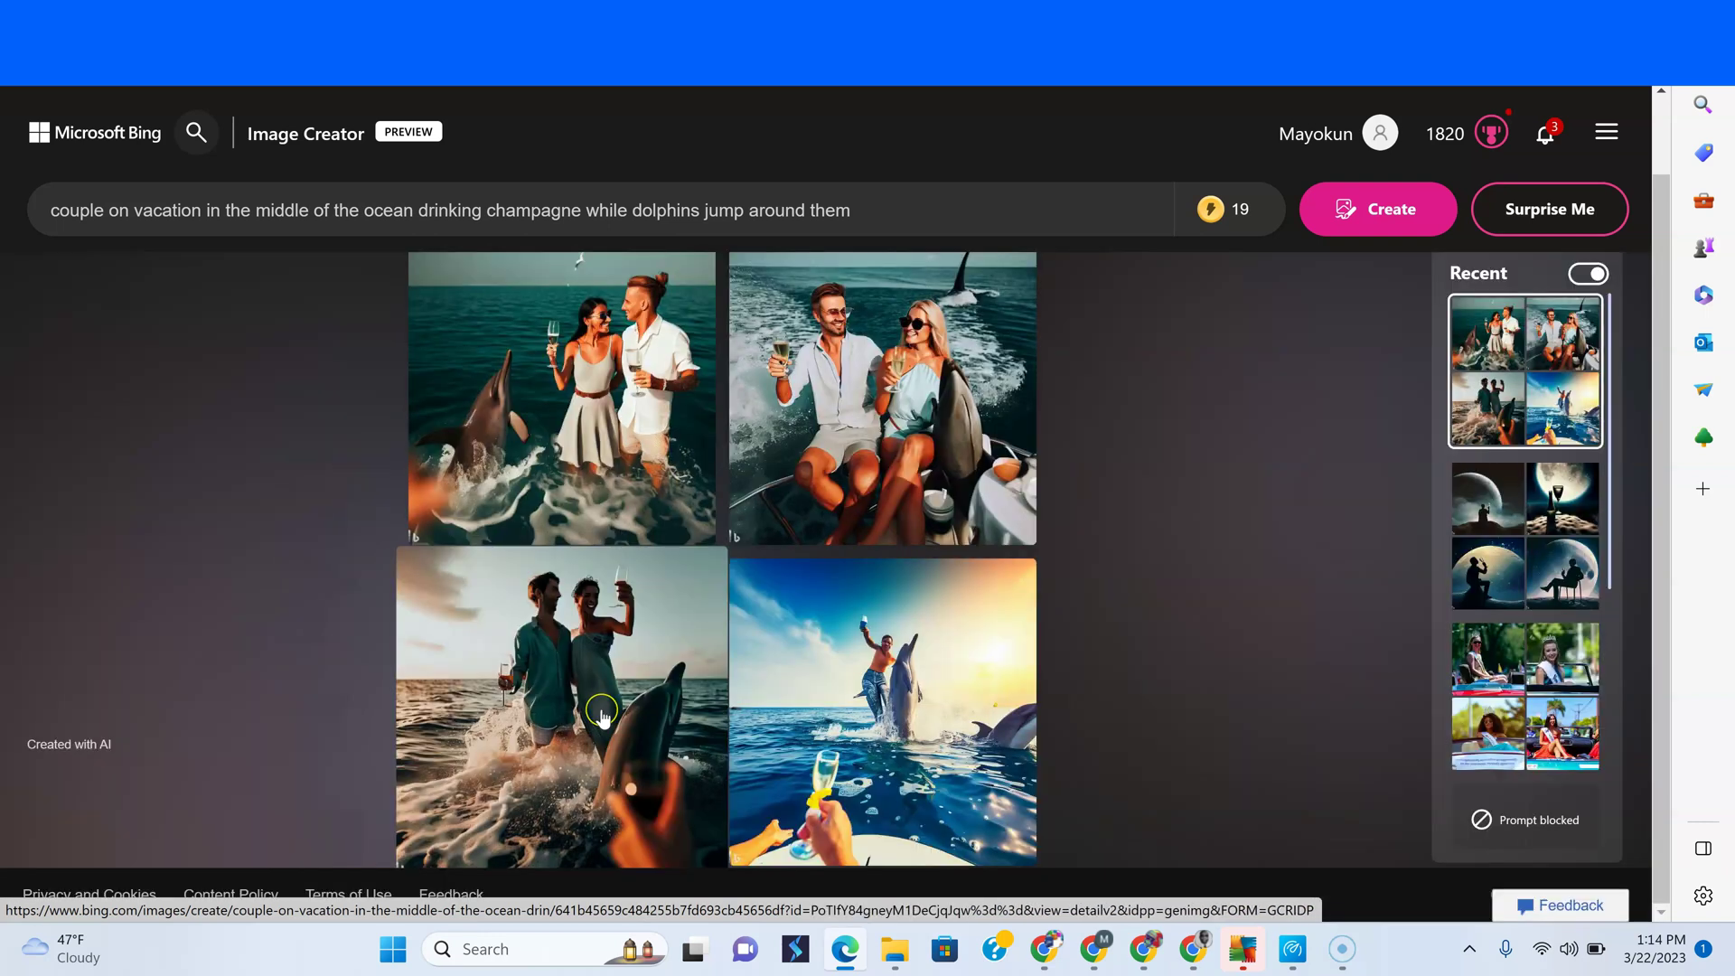
click(603, 718)
click(604, 718)
click(892, 214)
click(619, 518)
click(619, 521)
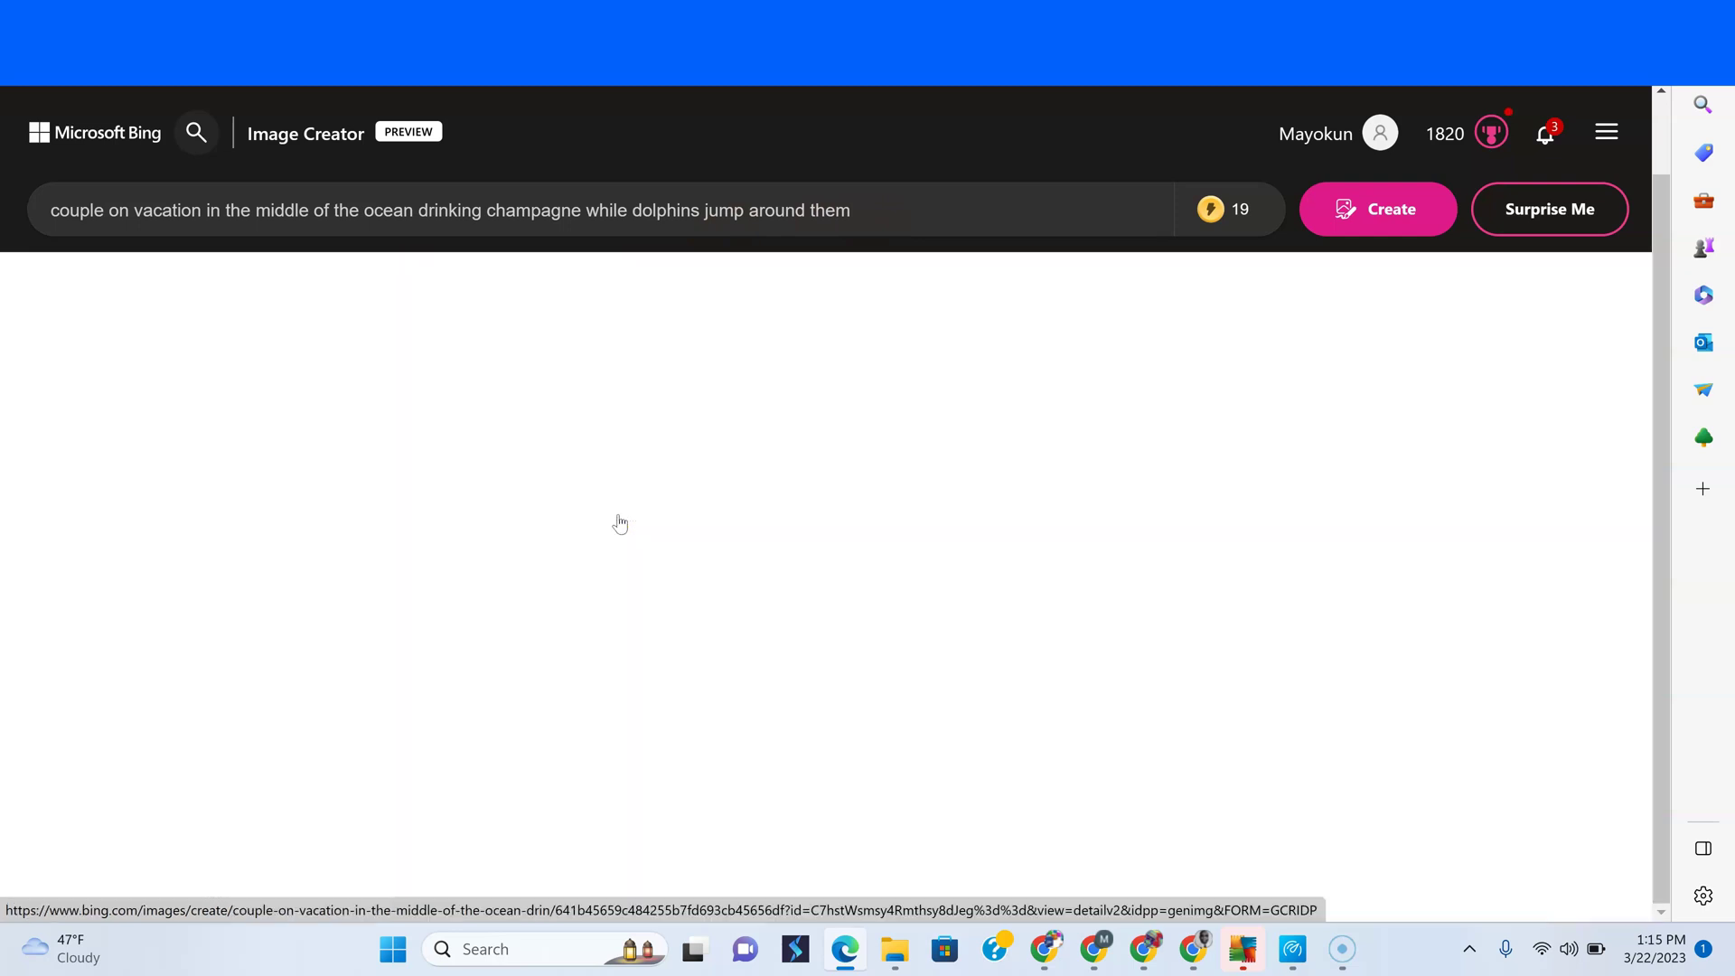
click(620, 521)
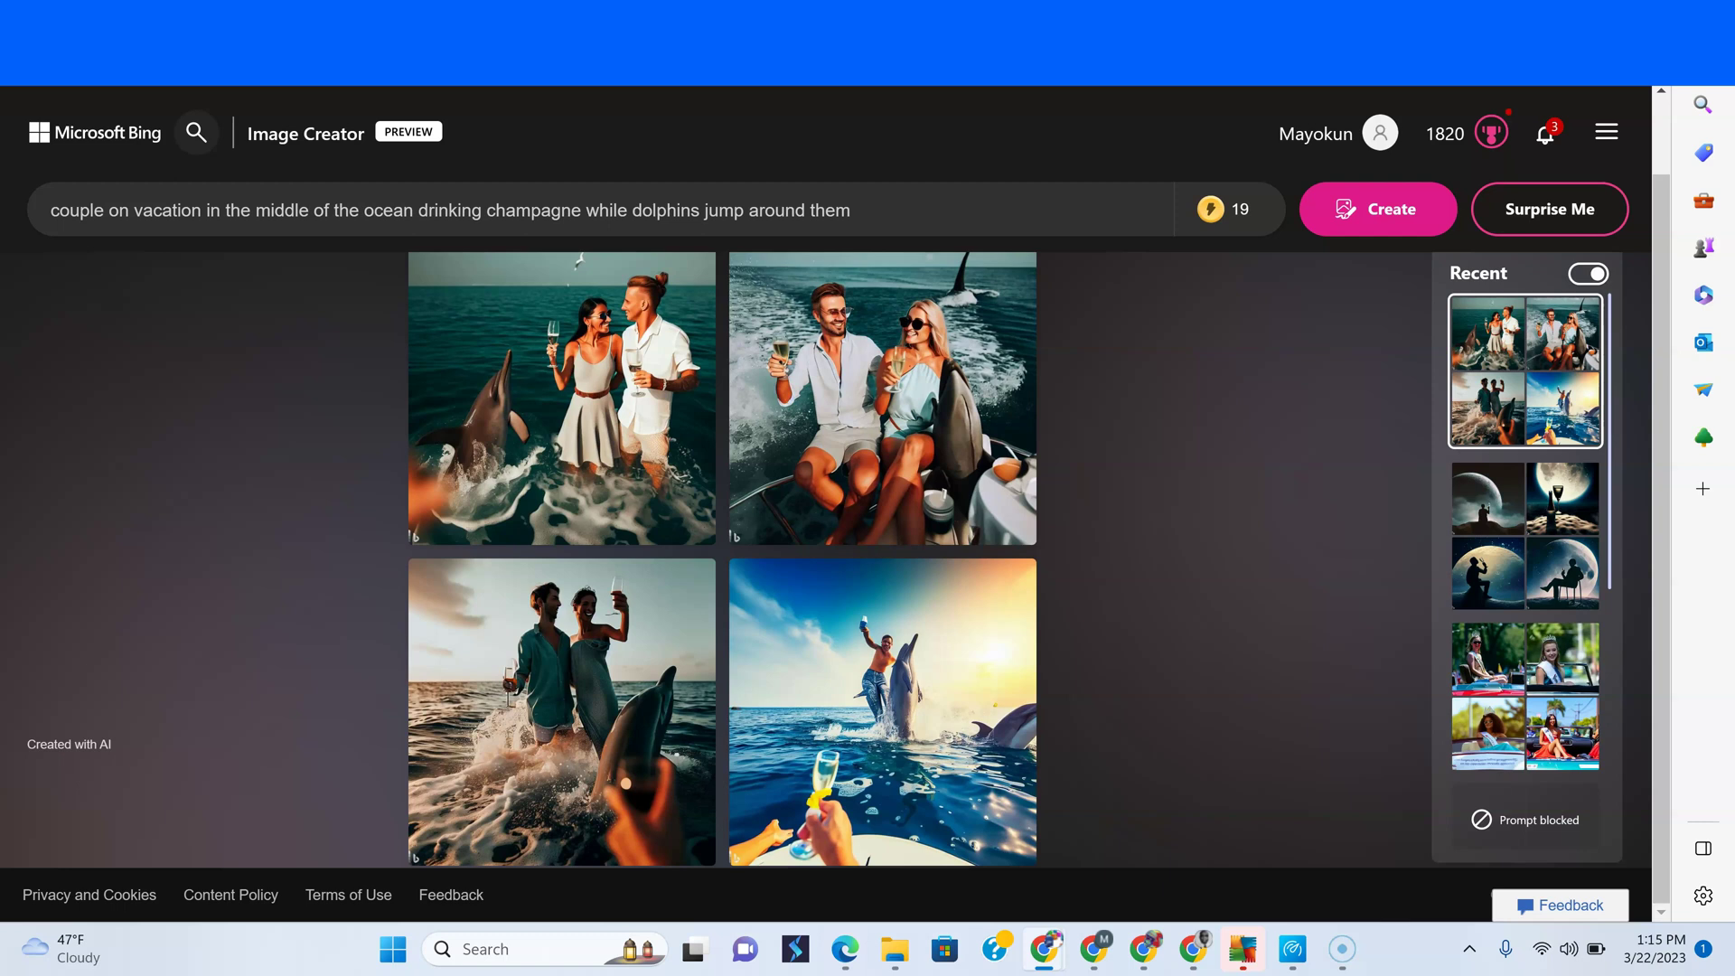
Clear the couple prompt and paste the prompt about a family receiving mansion keys by the pool.
click(979, 207)
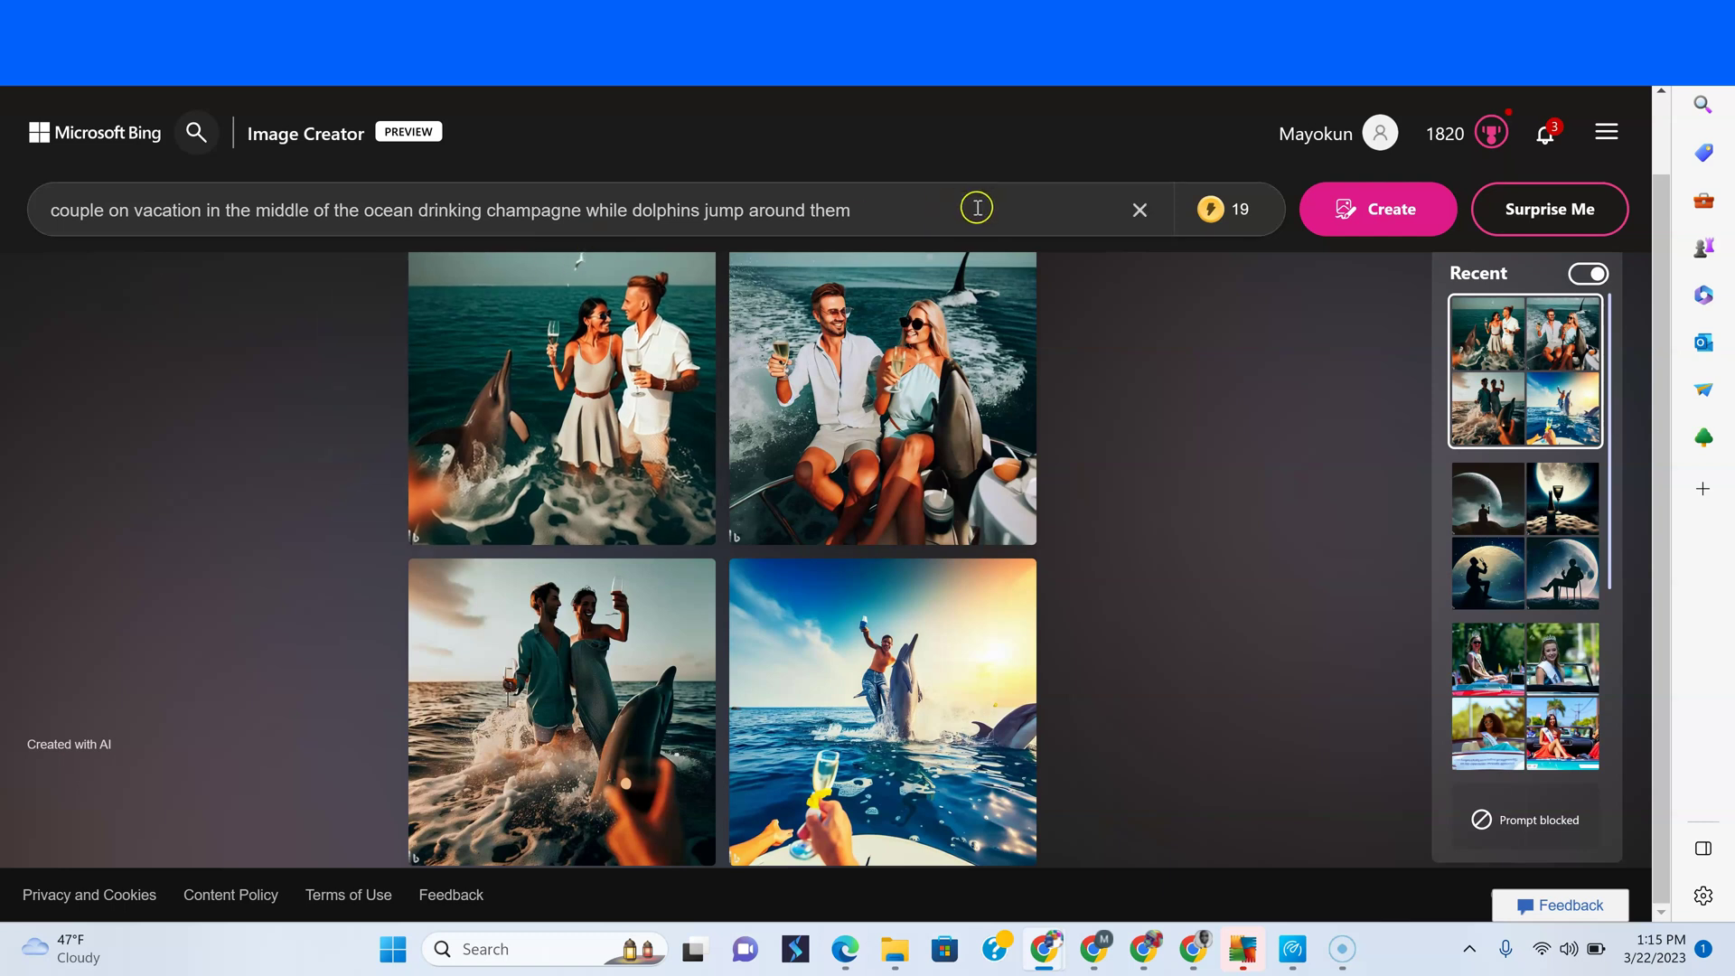
click(1138, 211)
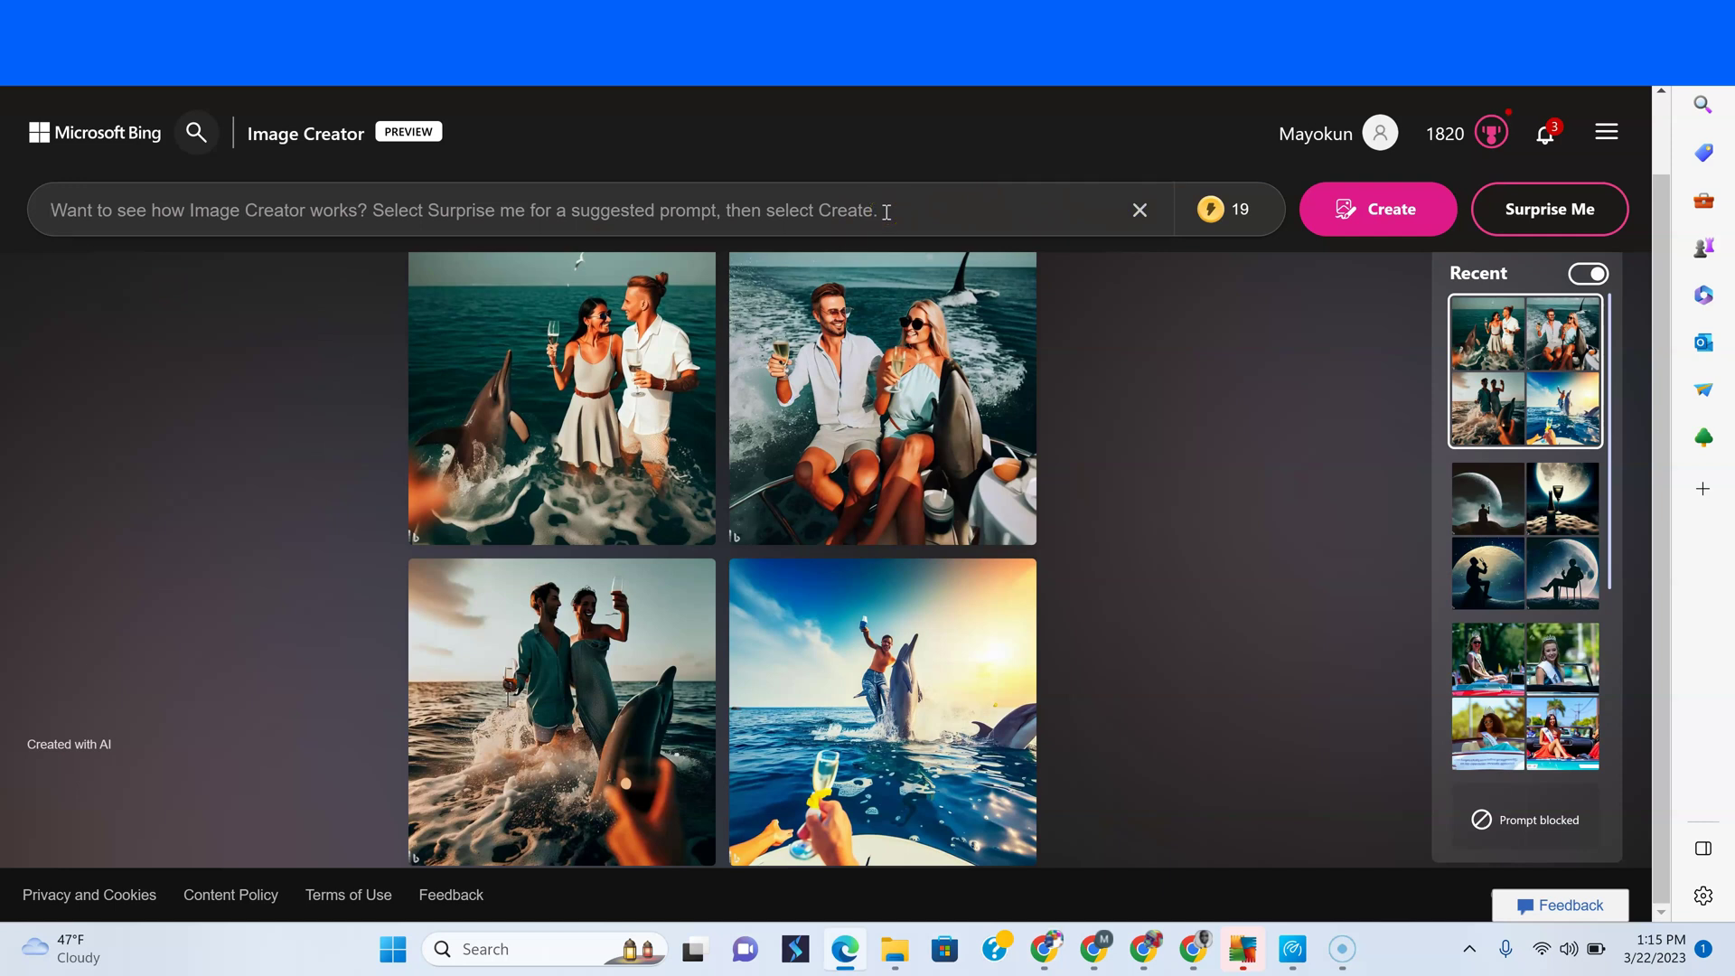
text(Family receiving keys to the mansion next to the swimming pool toasting with their real estate agent)
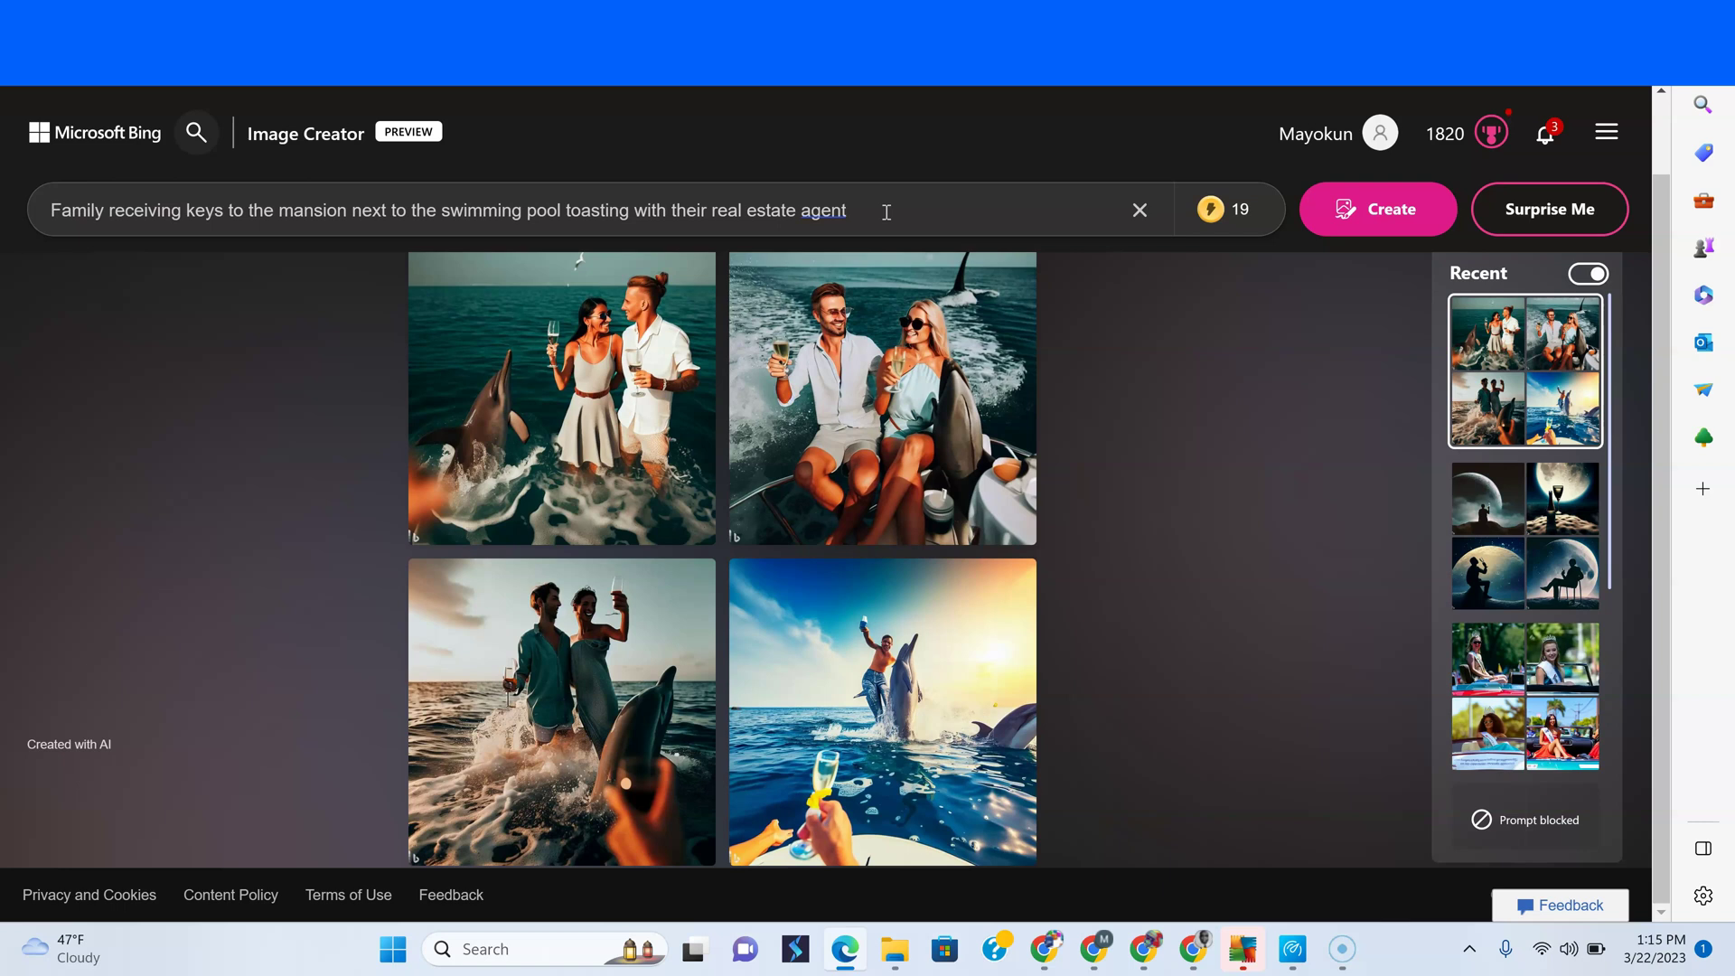
click(911, 200)
Start generating the mansion images while viewing the earlier champagne-on-the-moon results.
click(1374, 215)
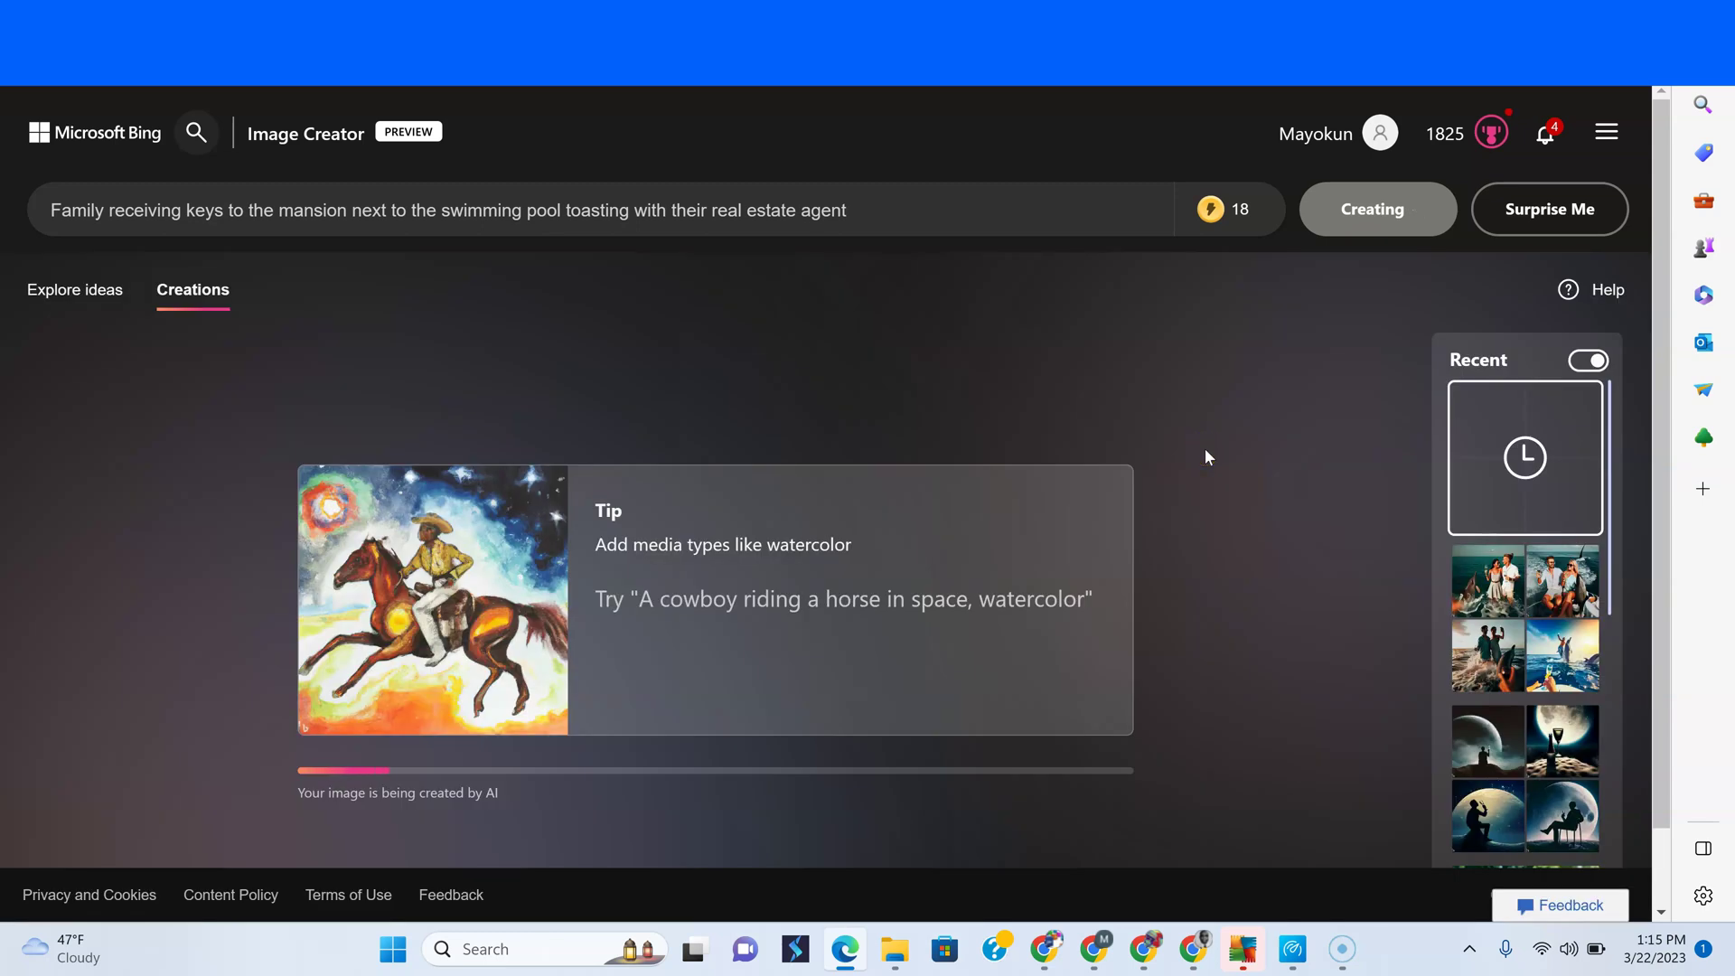
scroll(1205, 458, down, 1)
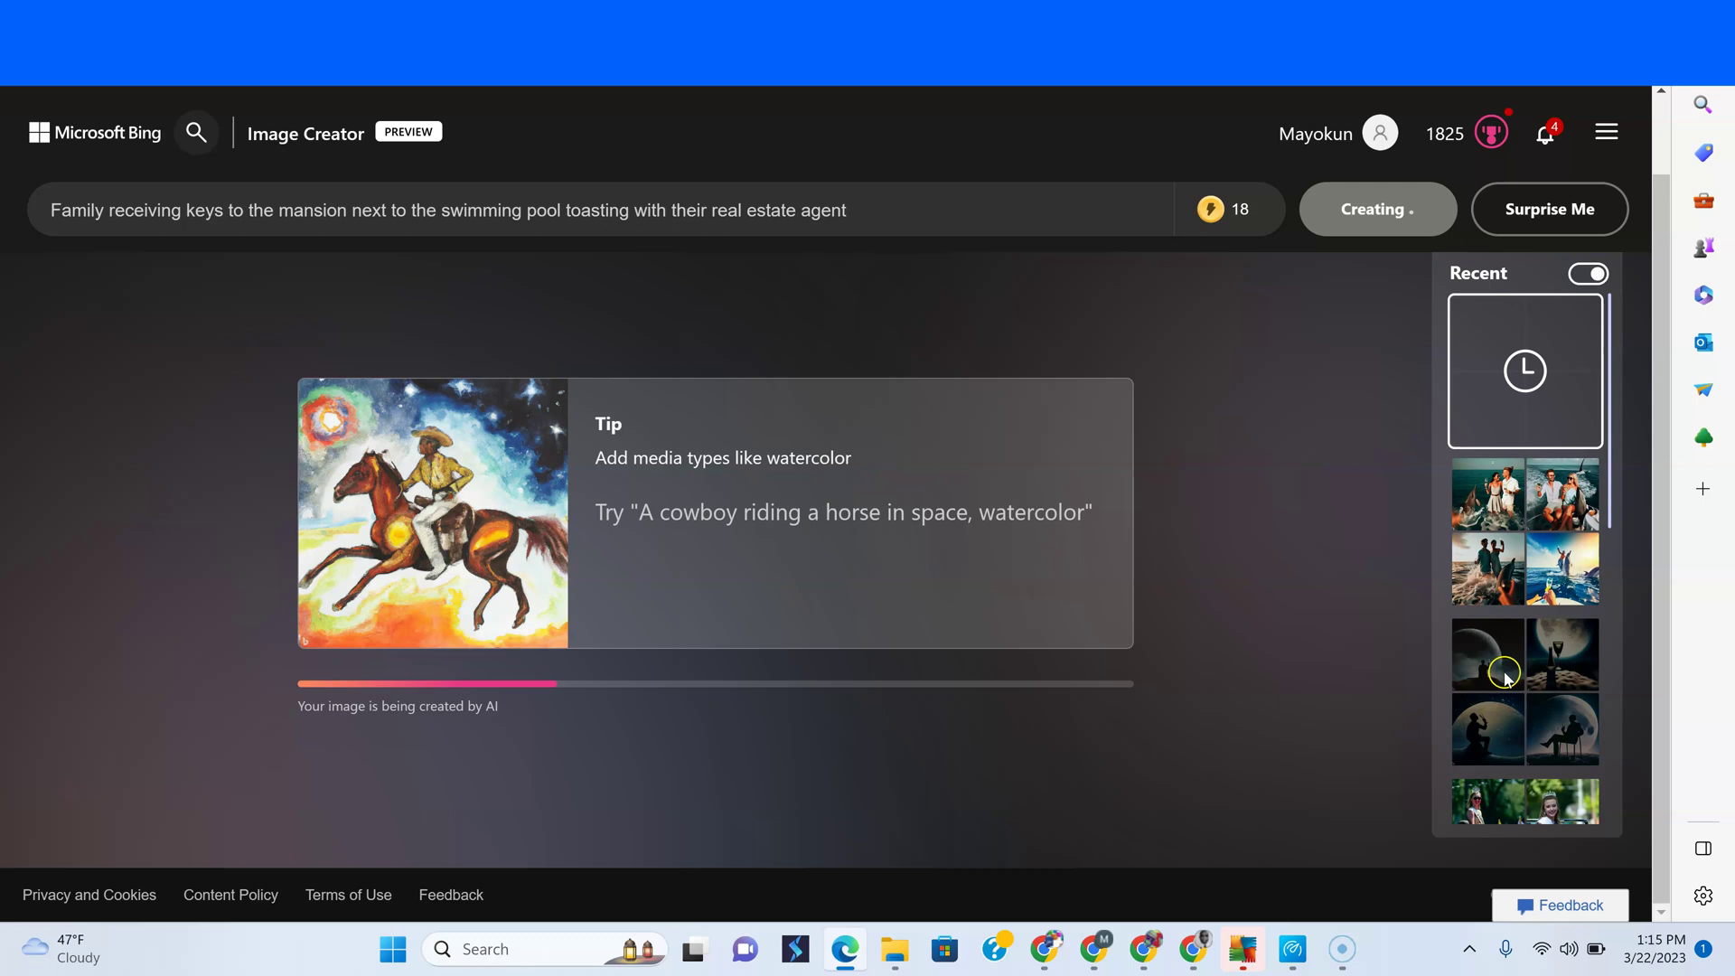
click(1504, 680)
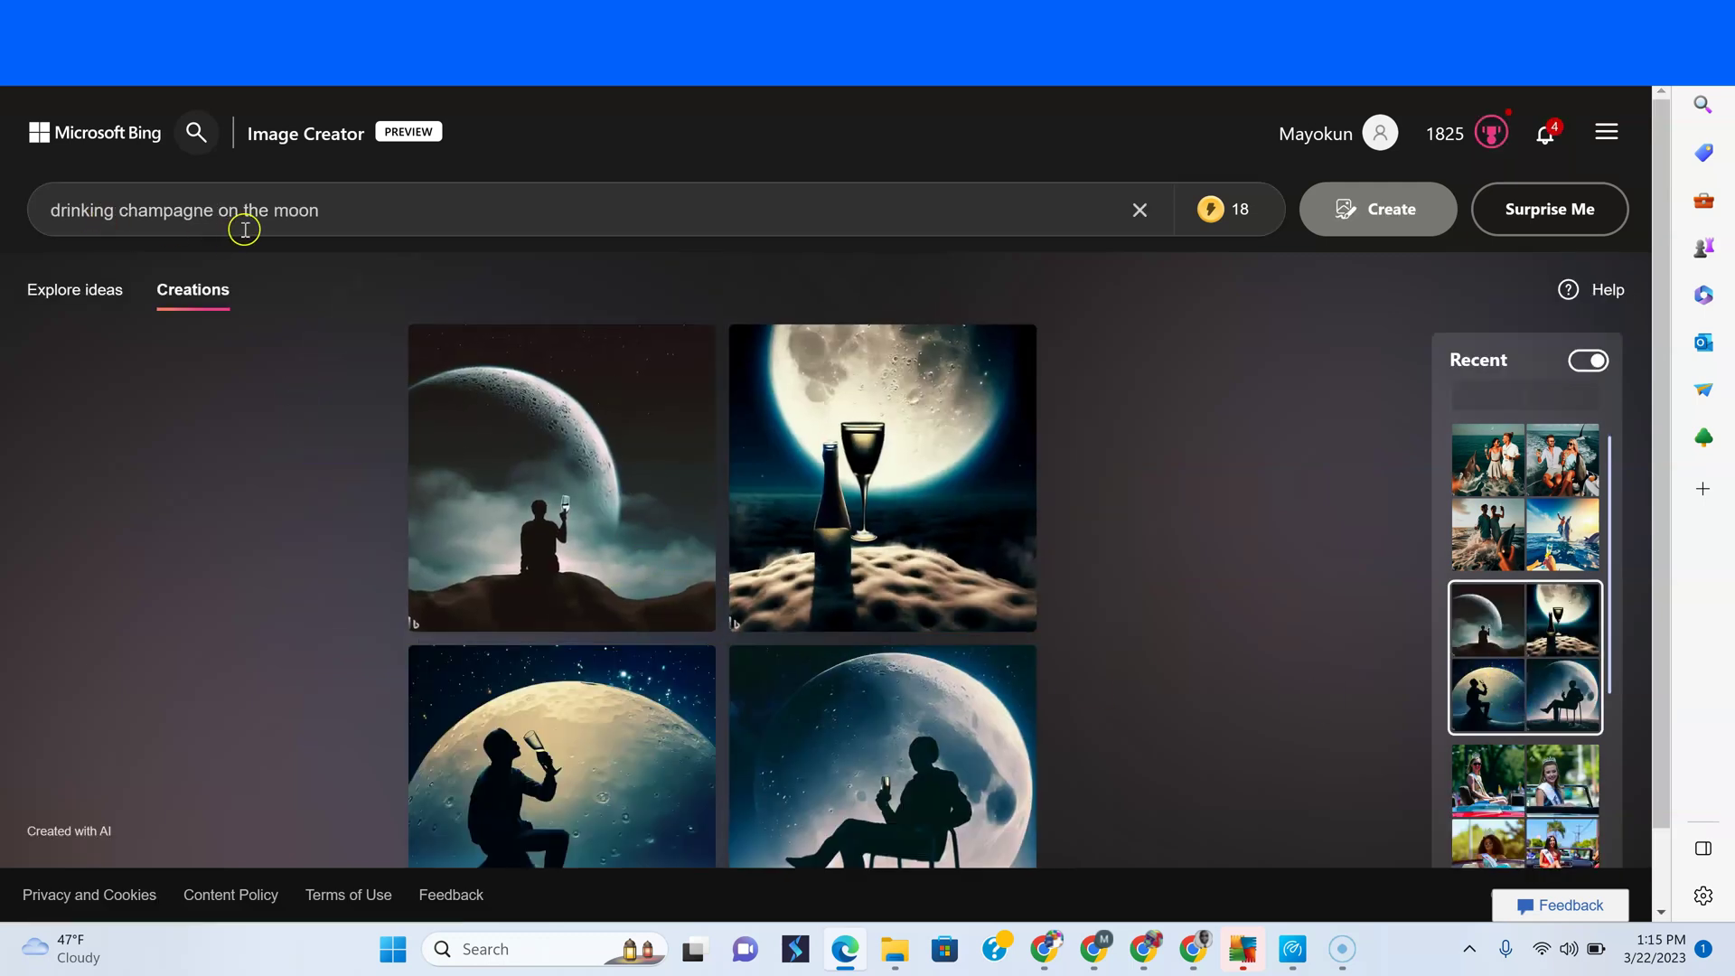
scroll(872, 659, down, 1)
click(892, 656)
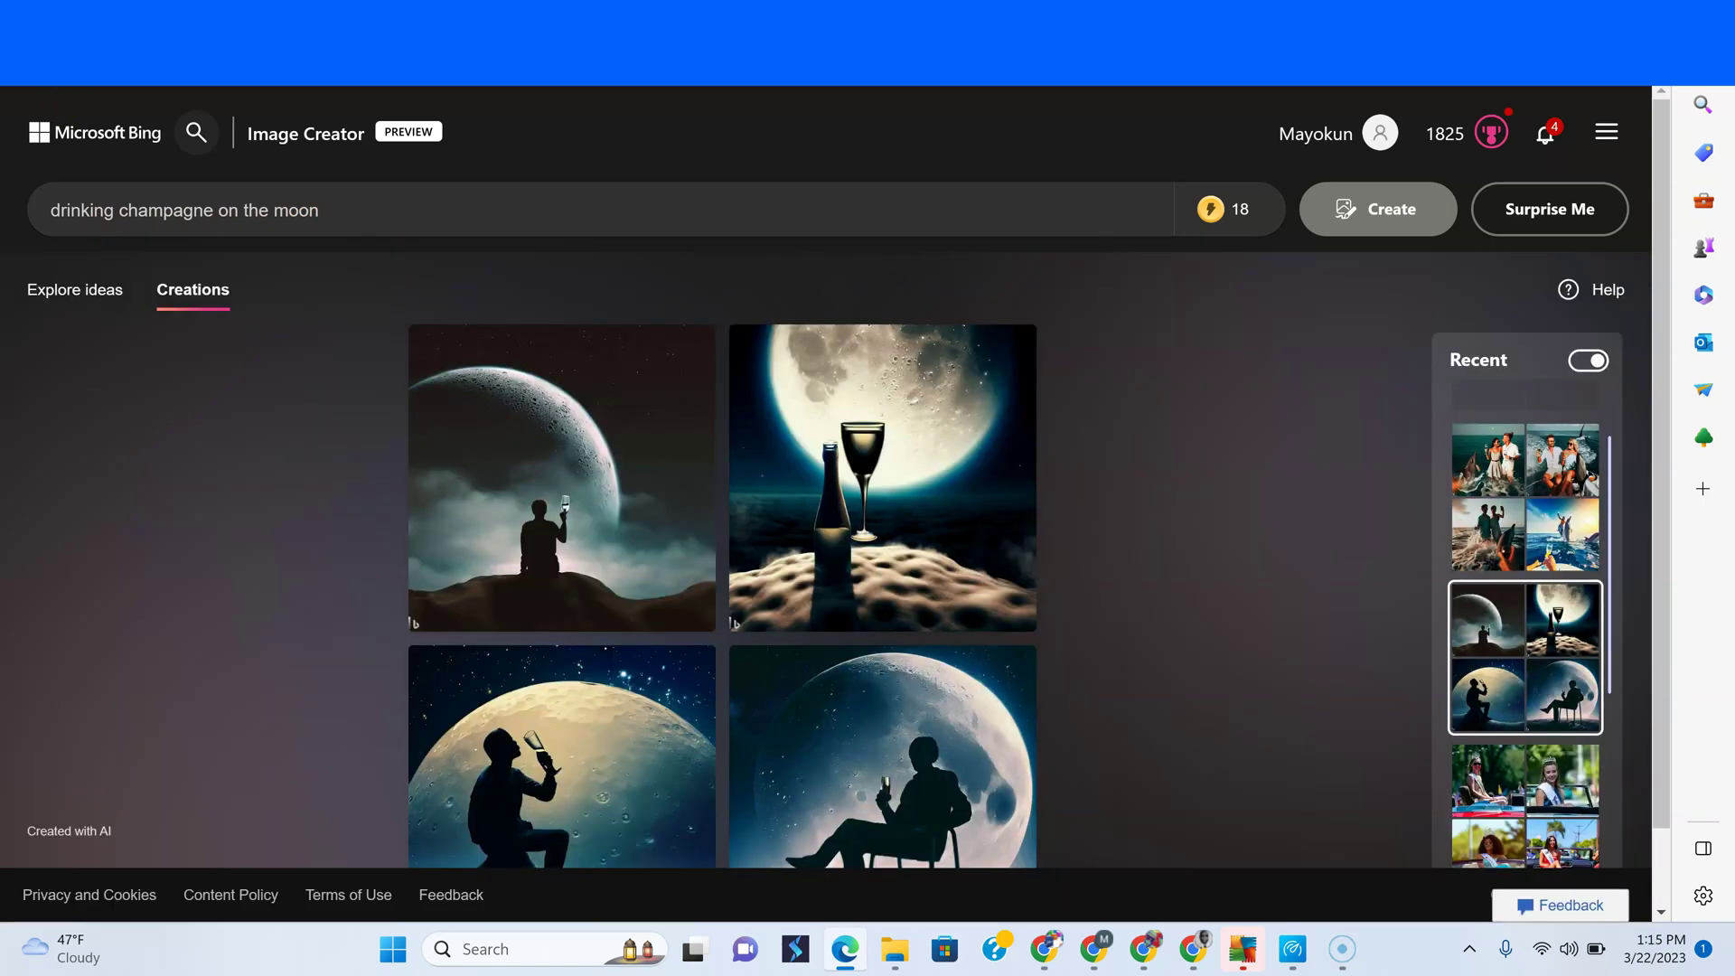
Return to the mansion generation to see the four poolside family-and-agent images.
key(ctrl+a)
text(Family receiving keys to the mansion next to the swimming pool toasting with their real estate agent)
key(Return)
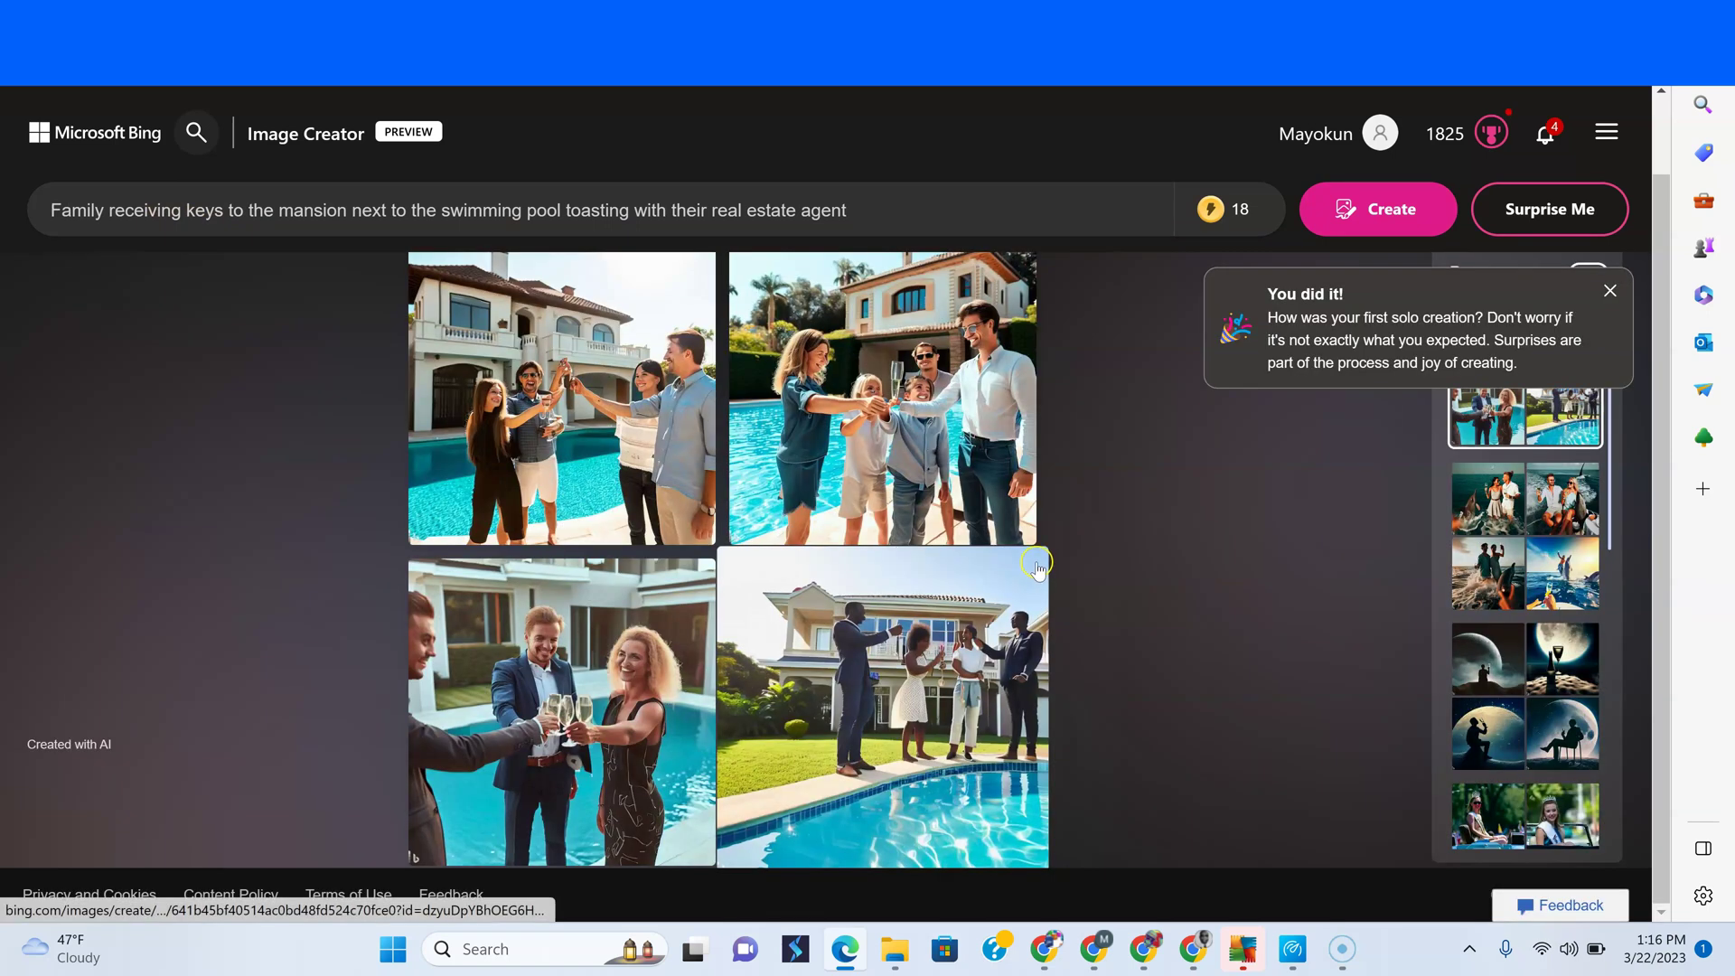
click(522, 397)
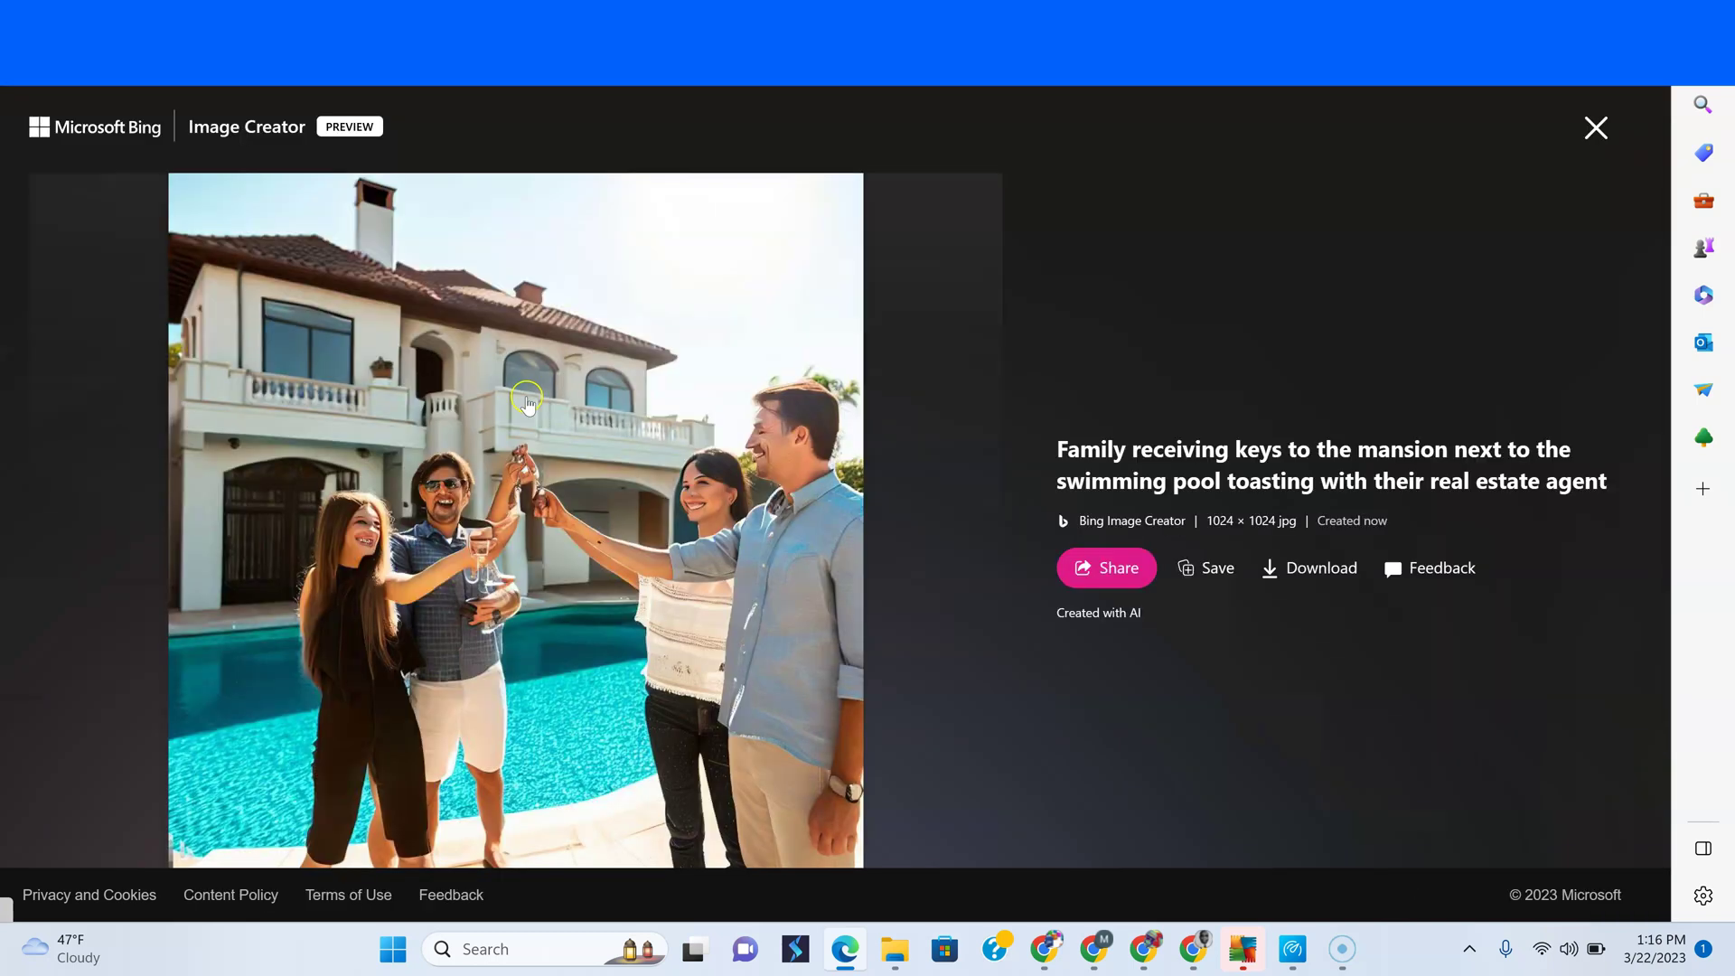
click(521, 403)
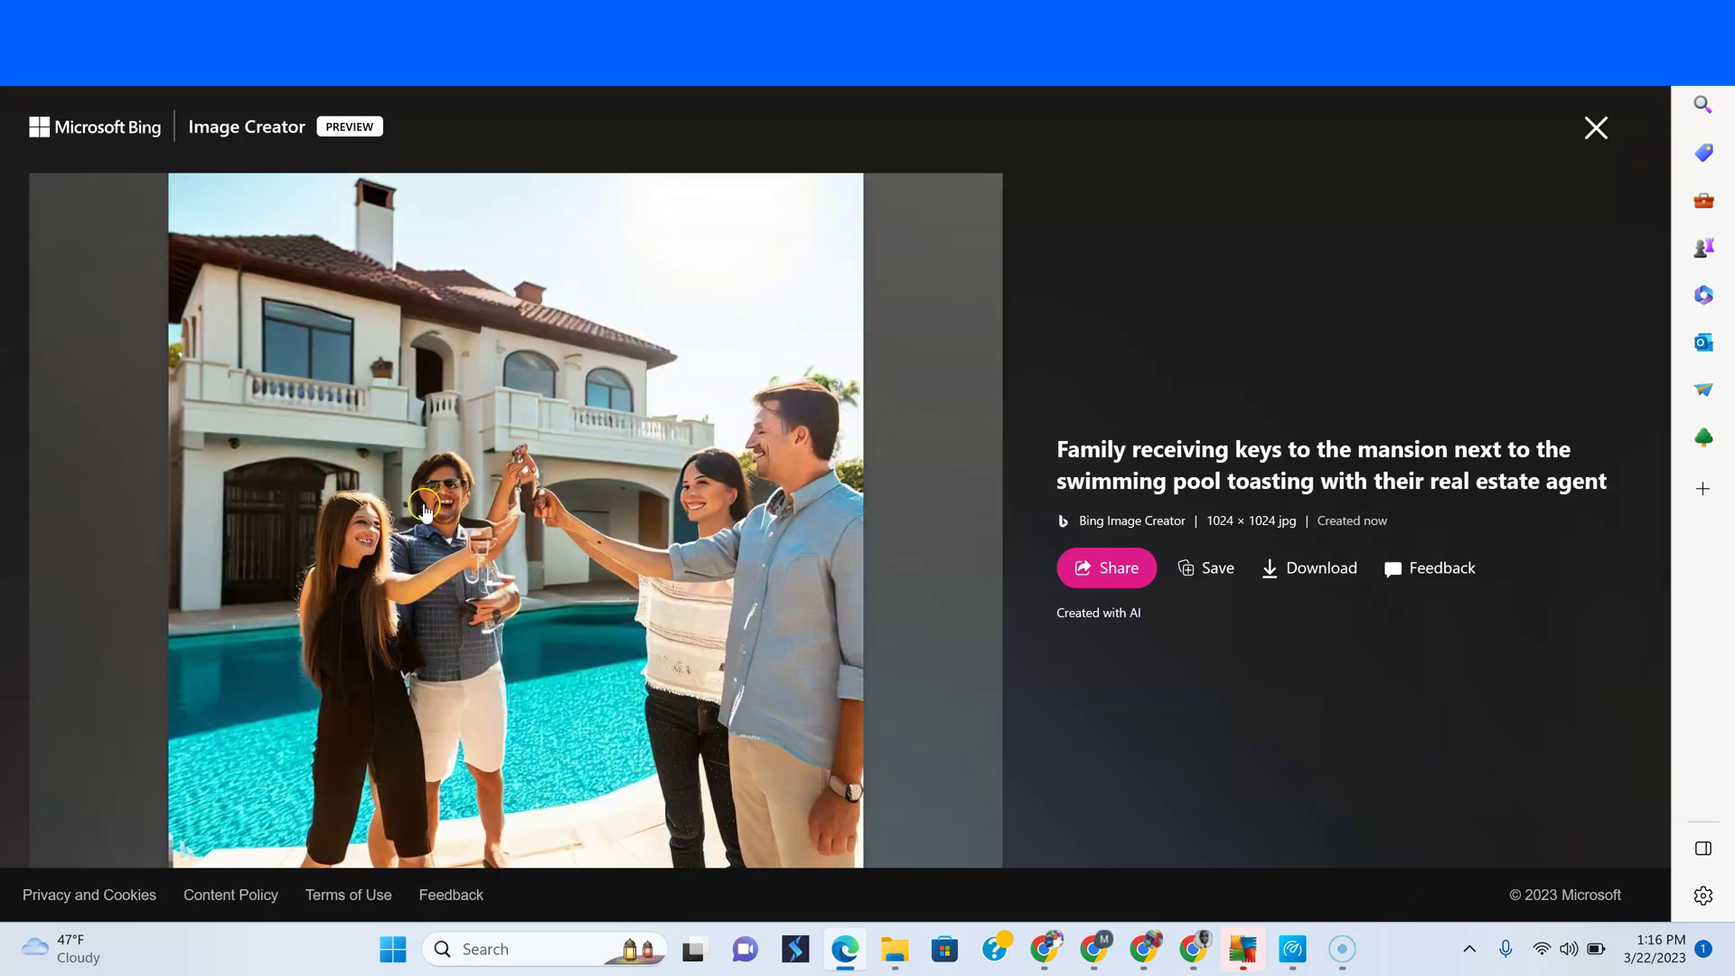
click(1594, 131)
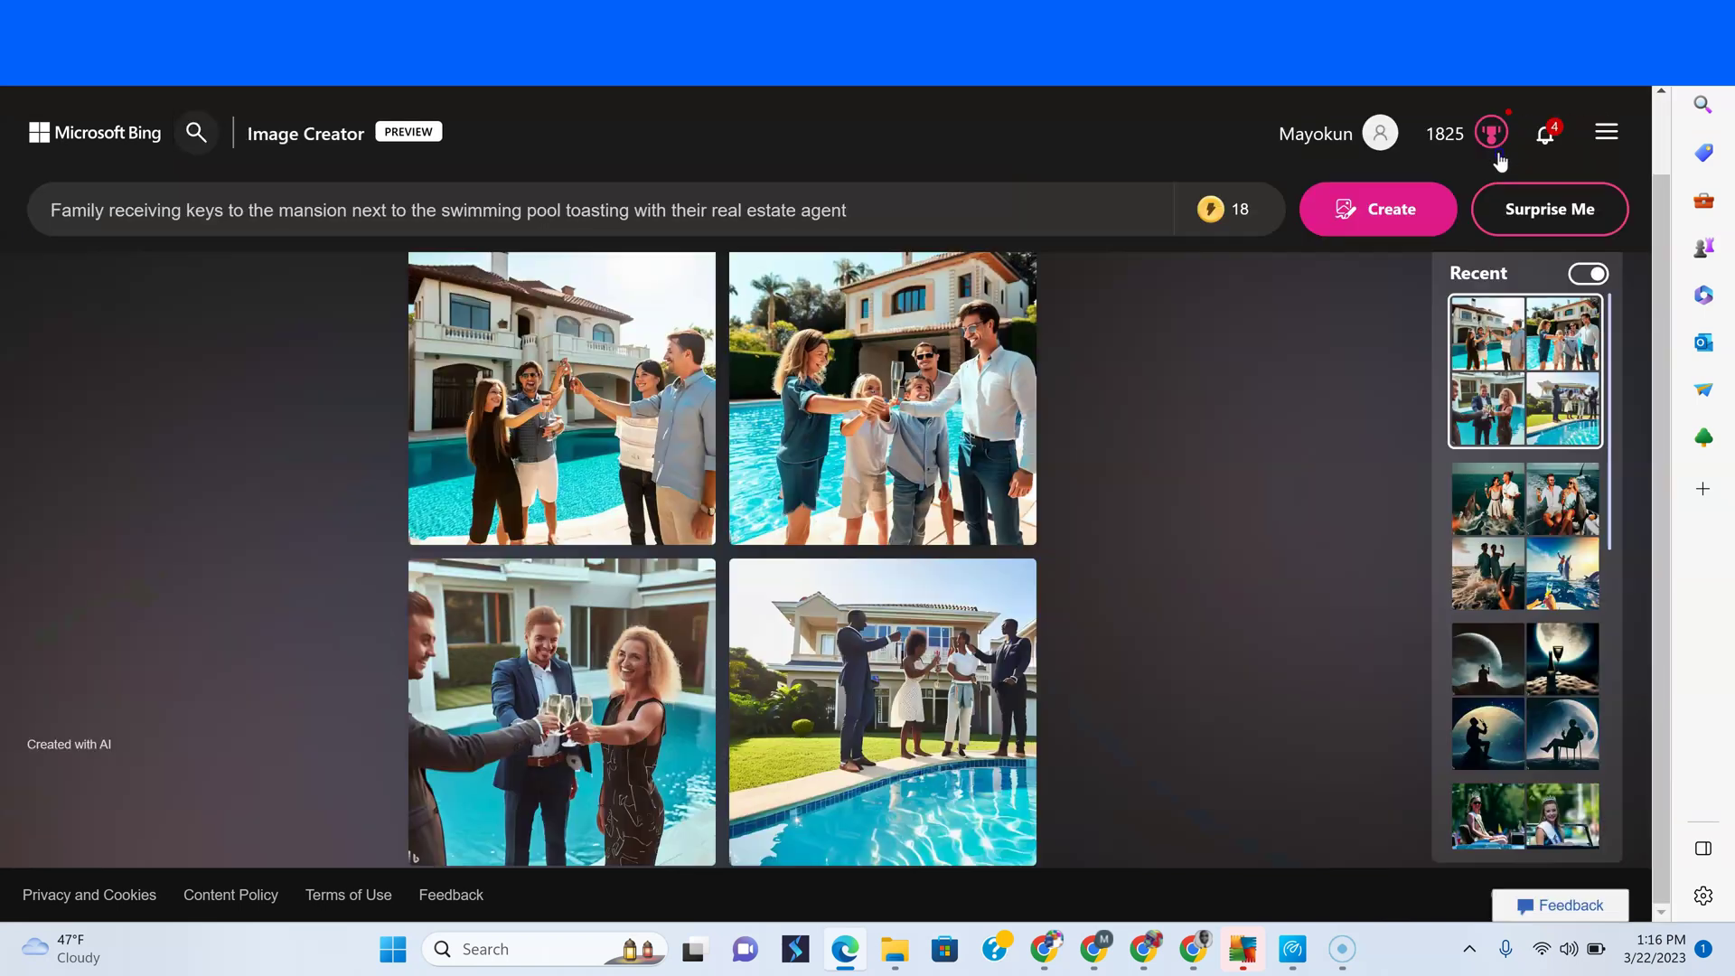
click(885, 614)
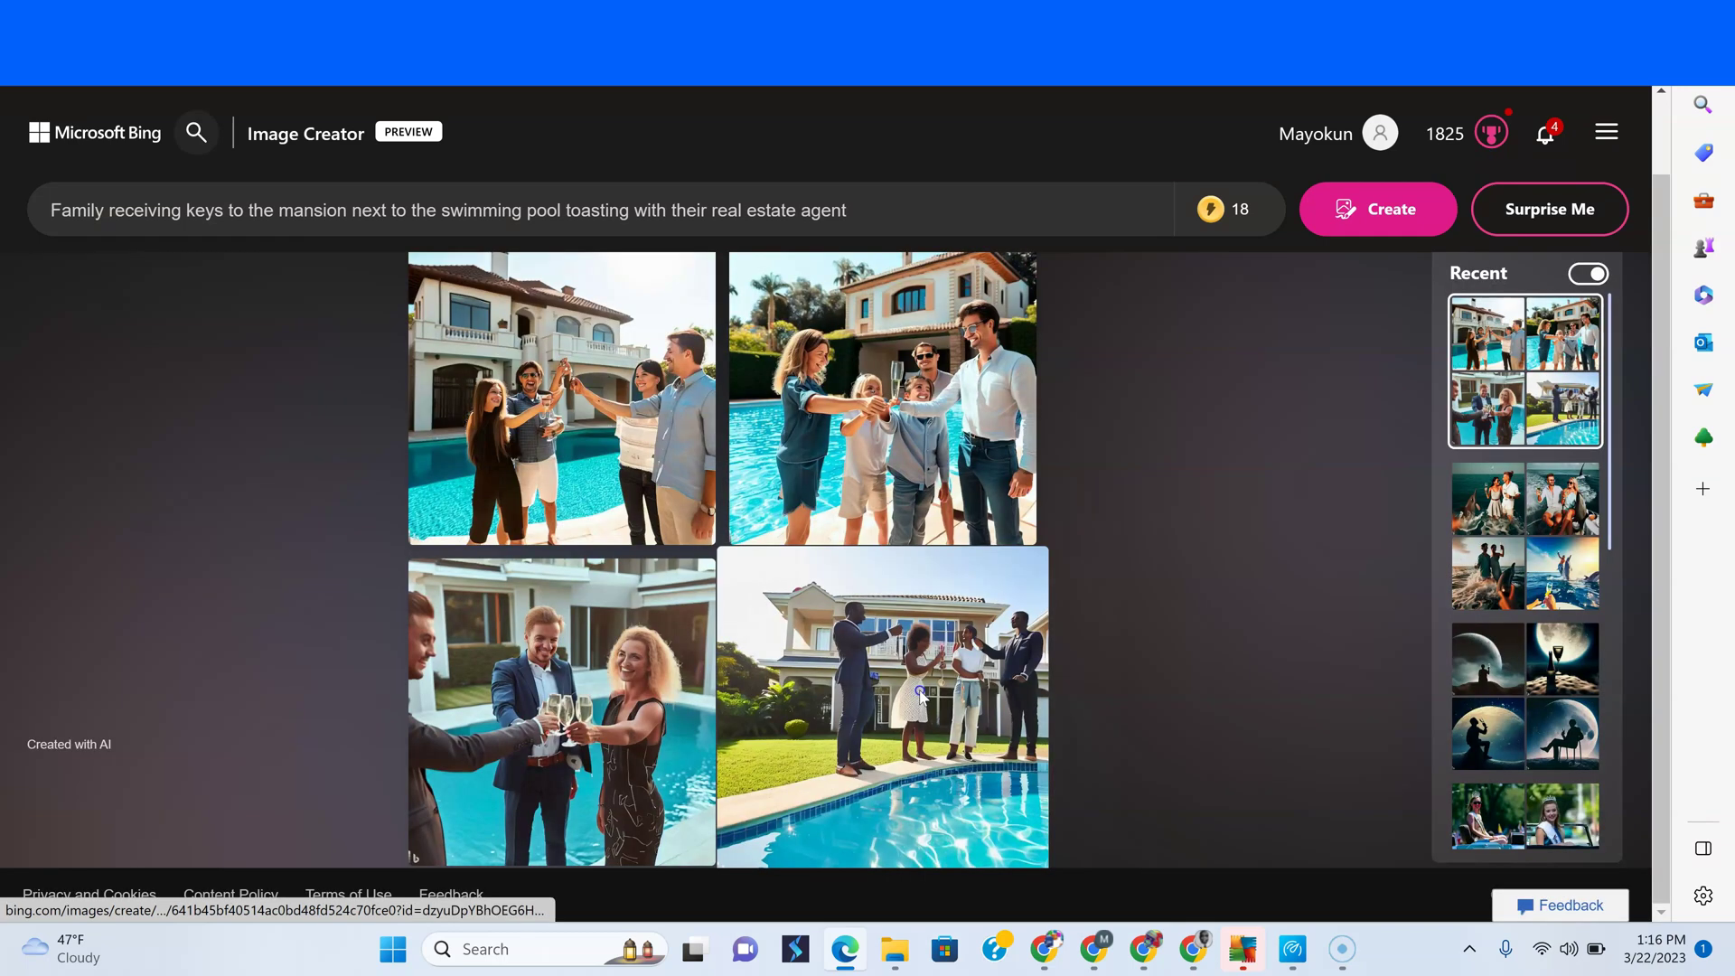
click(919, 694)
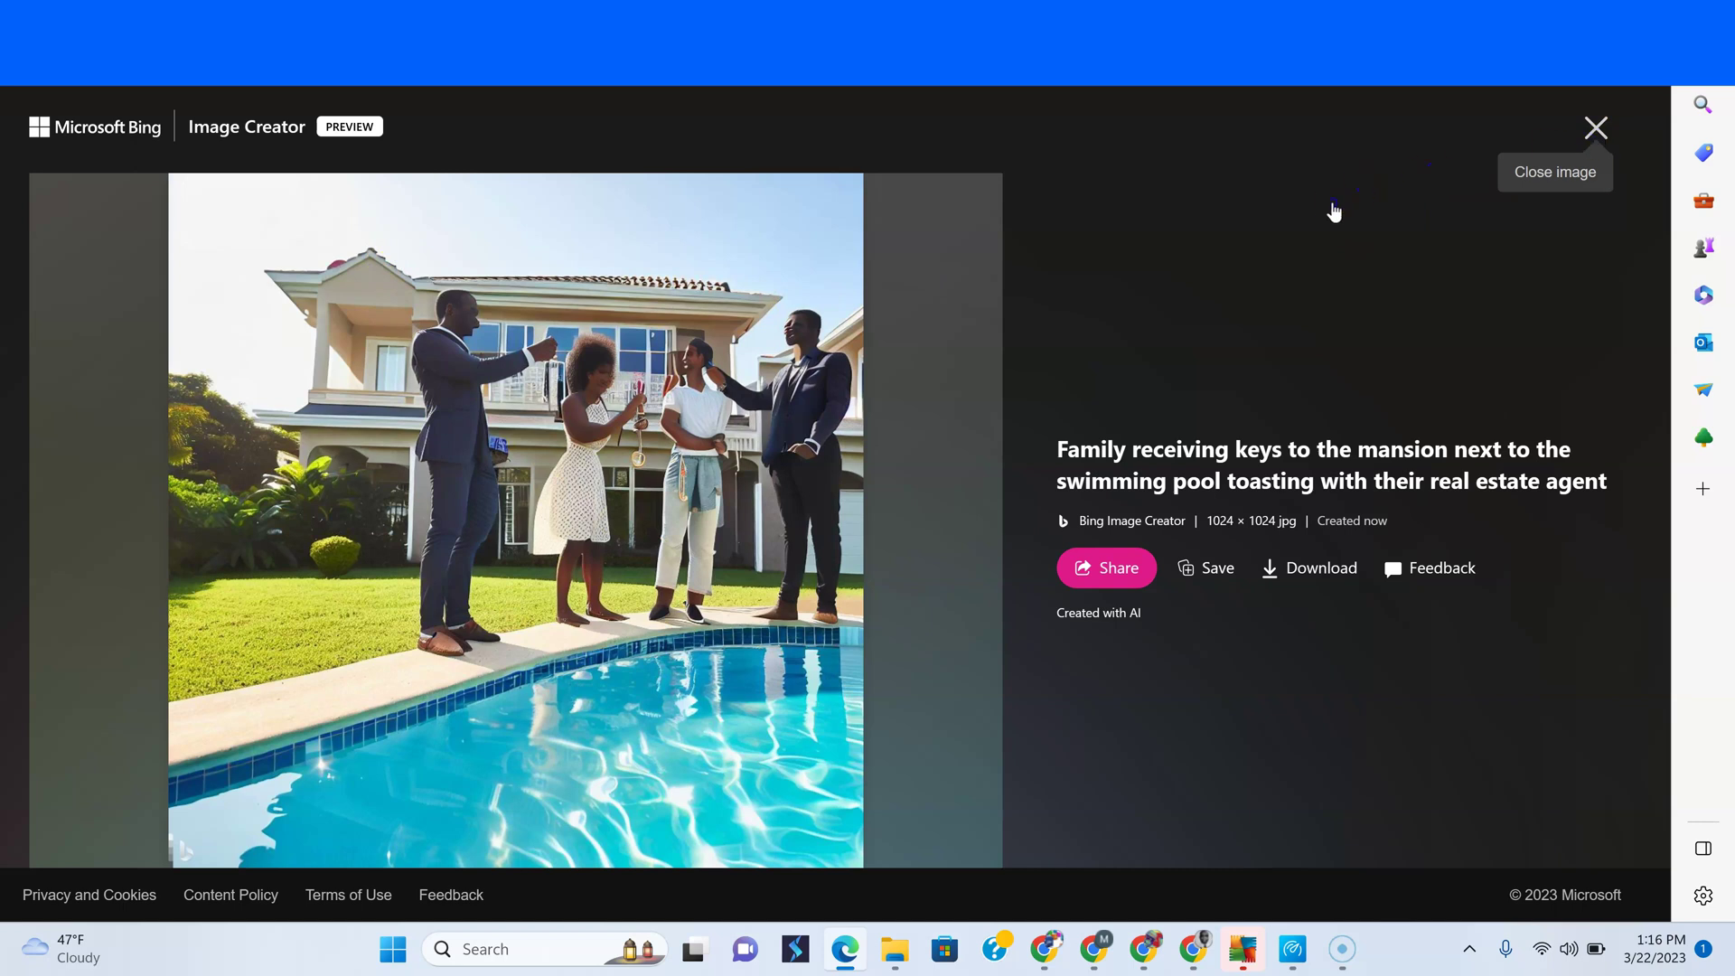
click(1334, 213)
click(592, 728)
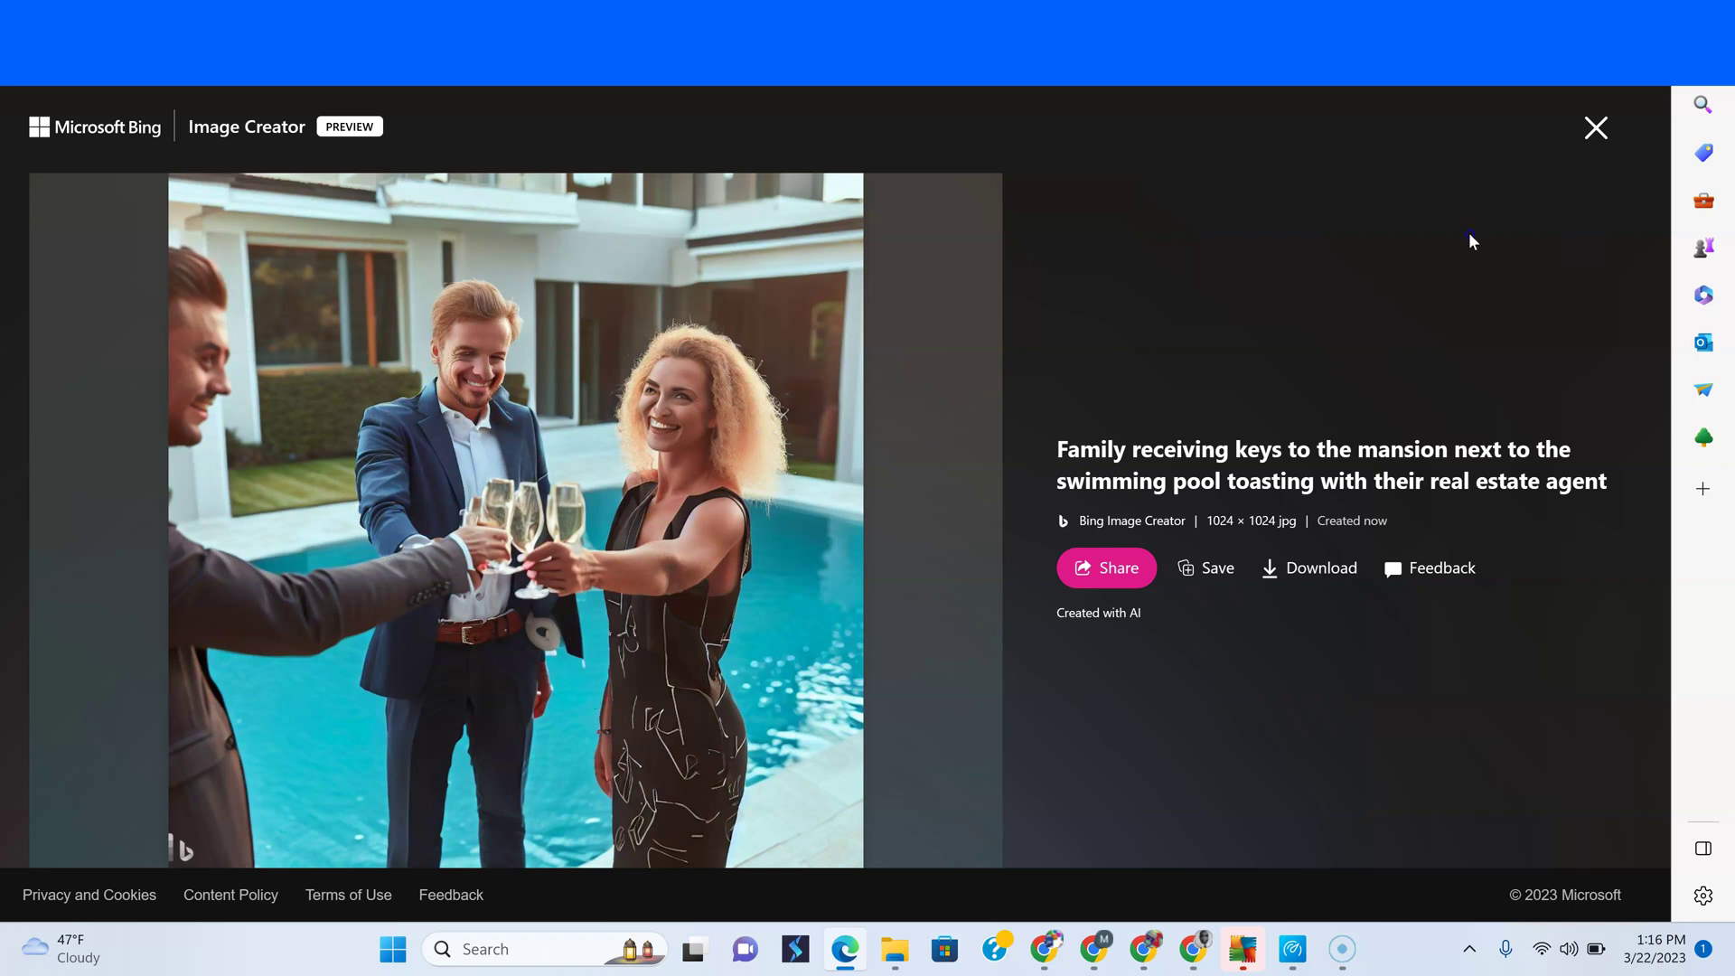
click(1596, 133)
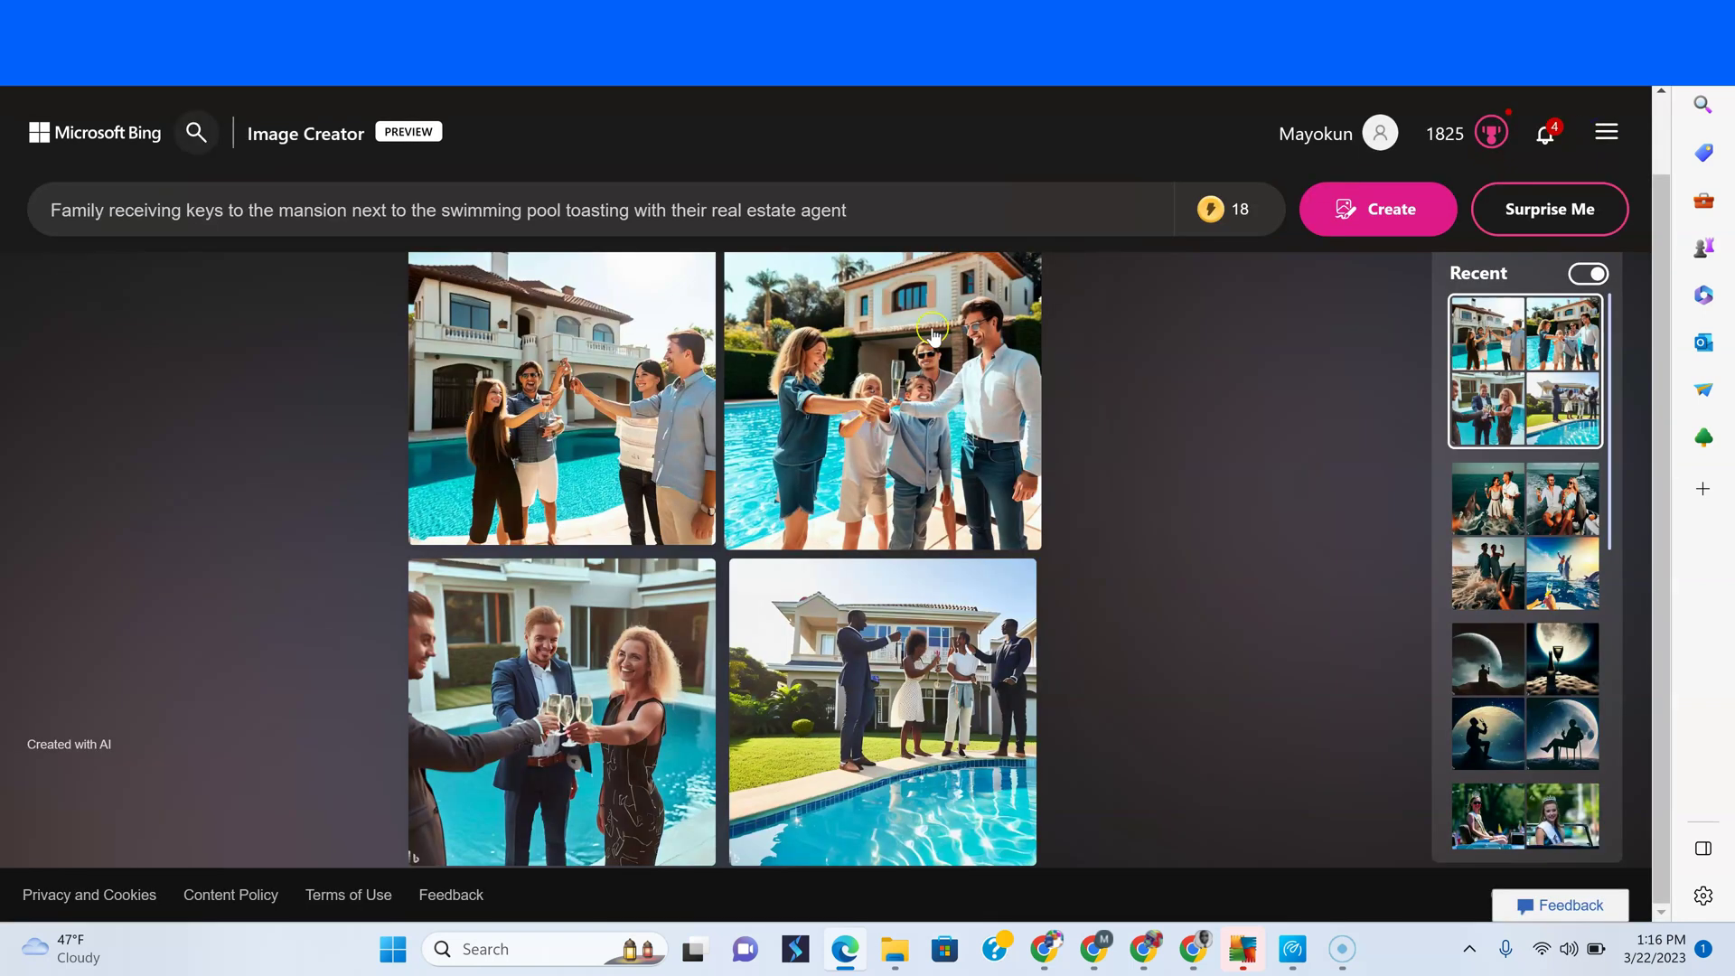
click(1008, 198)
key(Return)
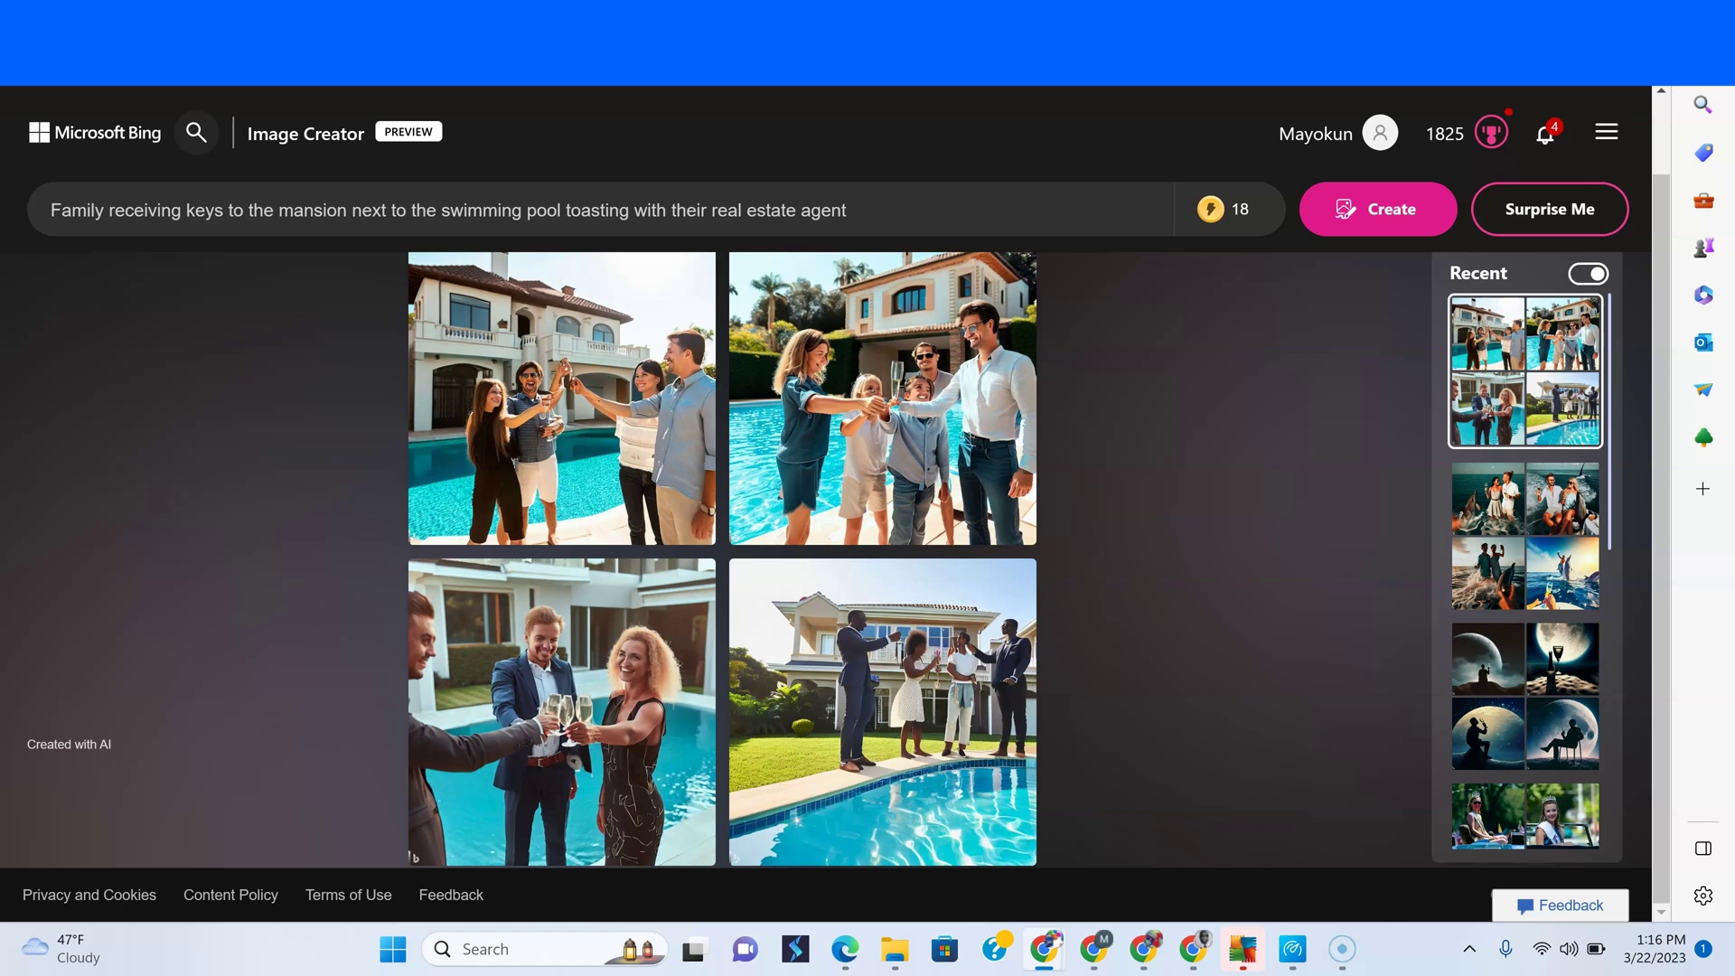
Delete the mansion prompt and paste the three-smiling-ladies spring hairstyles prompt.
click(968, 219)
drag(846, 210, 79, 209)
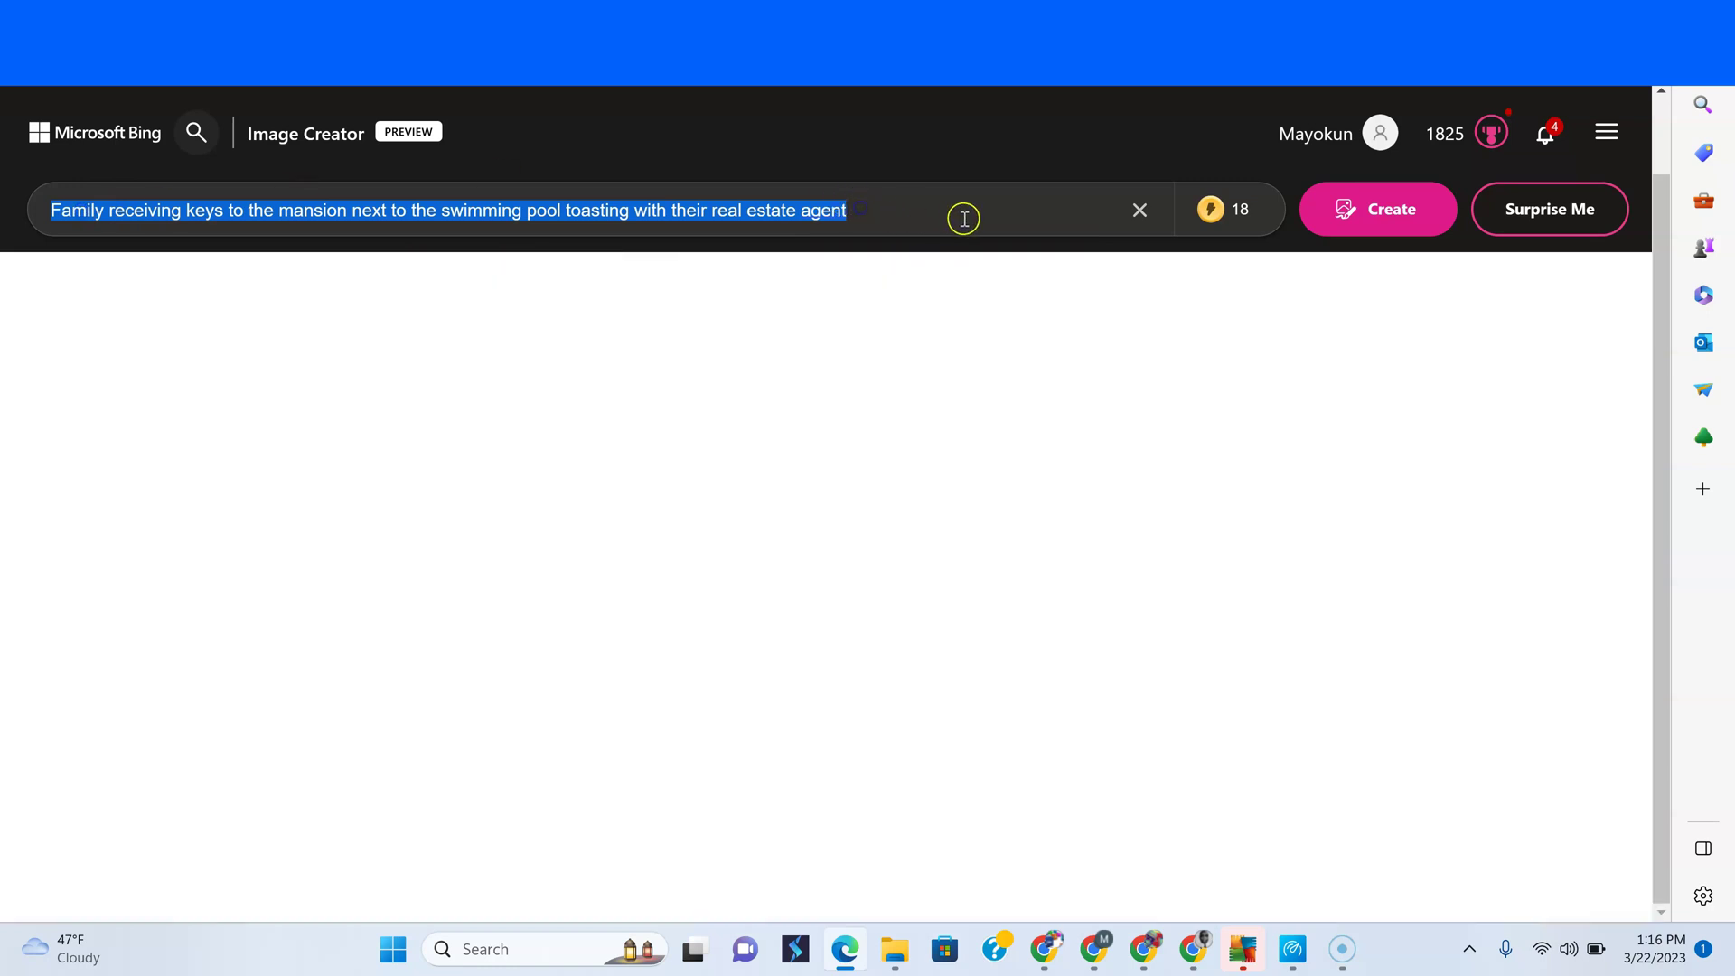
key(BackSpace)
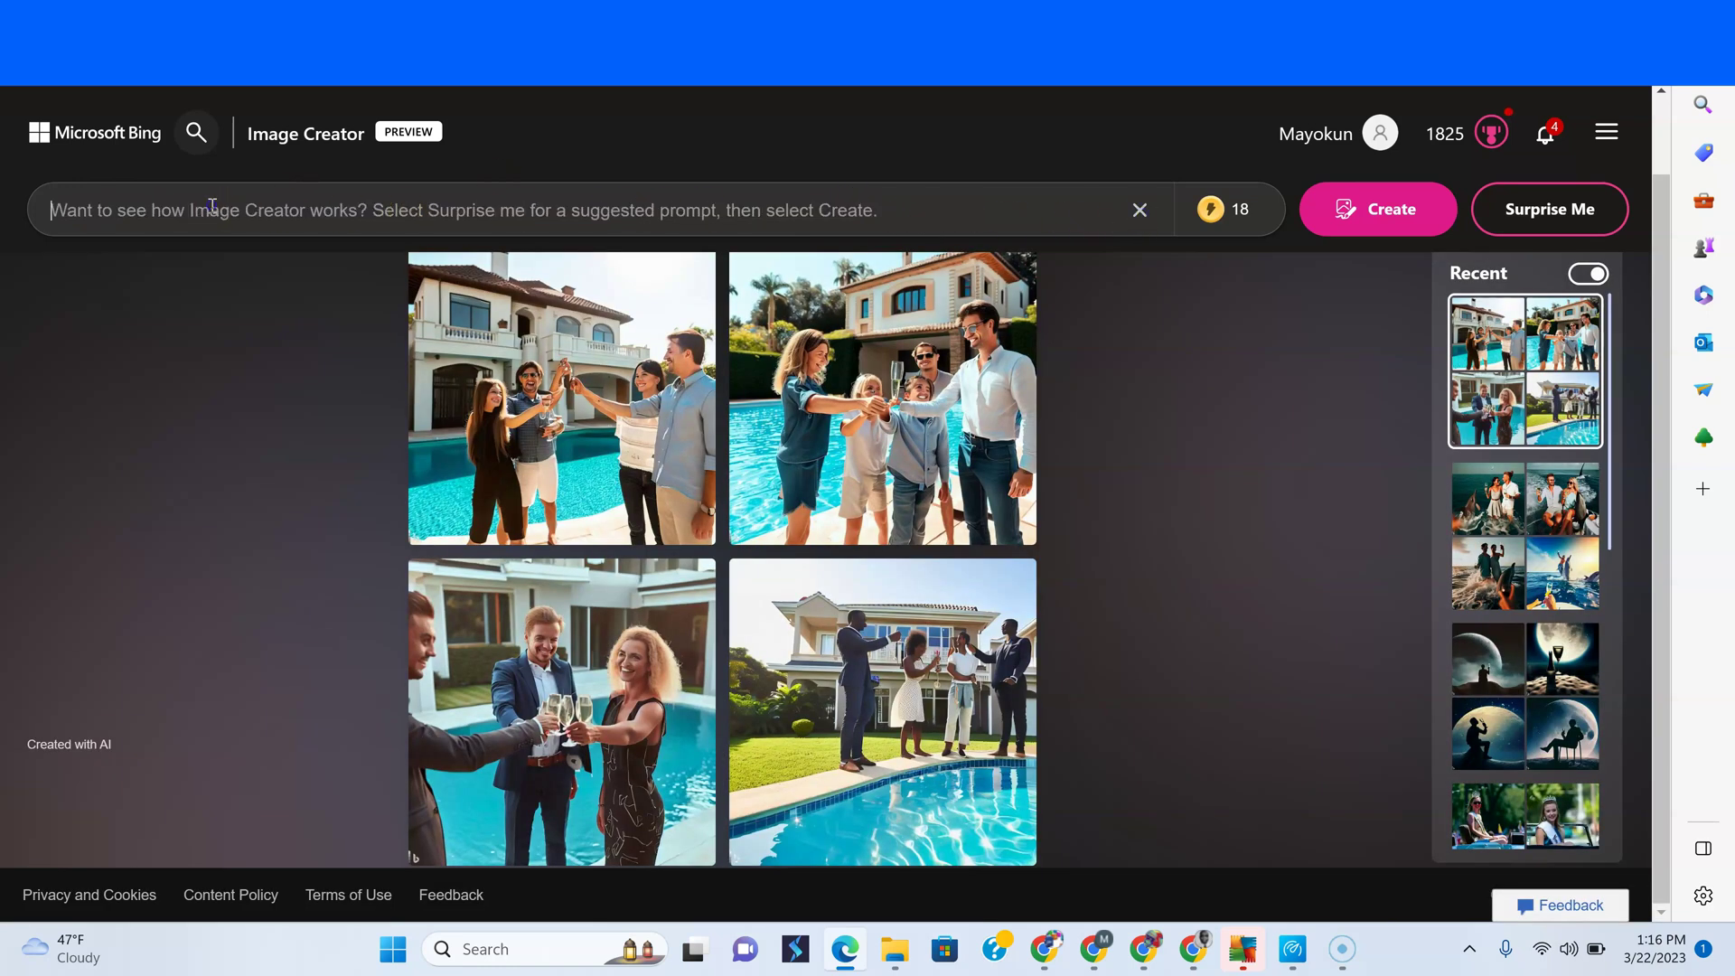
text(Three smiling ladies with different types of hairstyles and colors for spring with makeup to match)
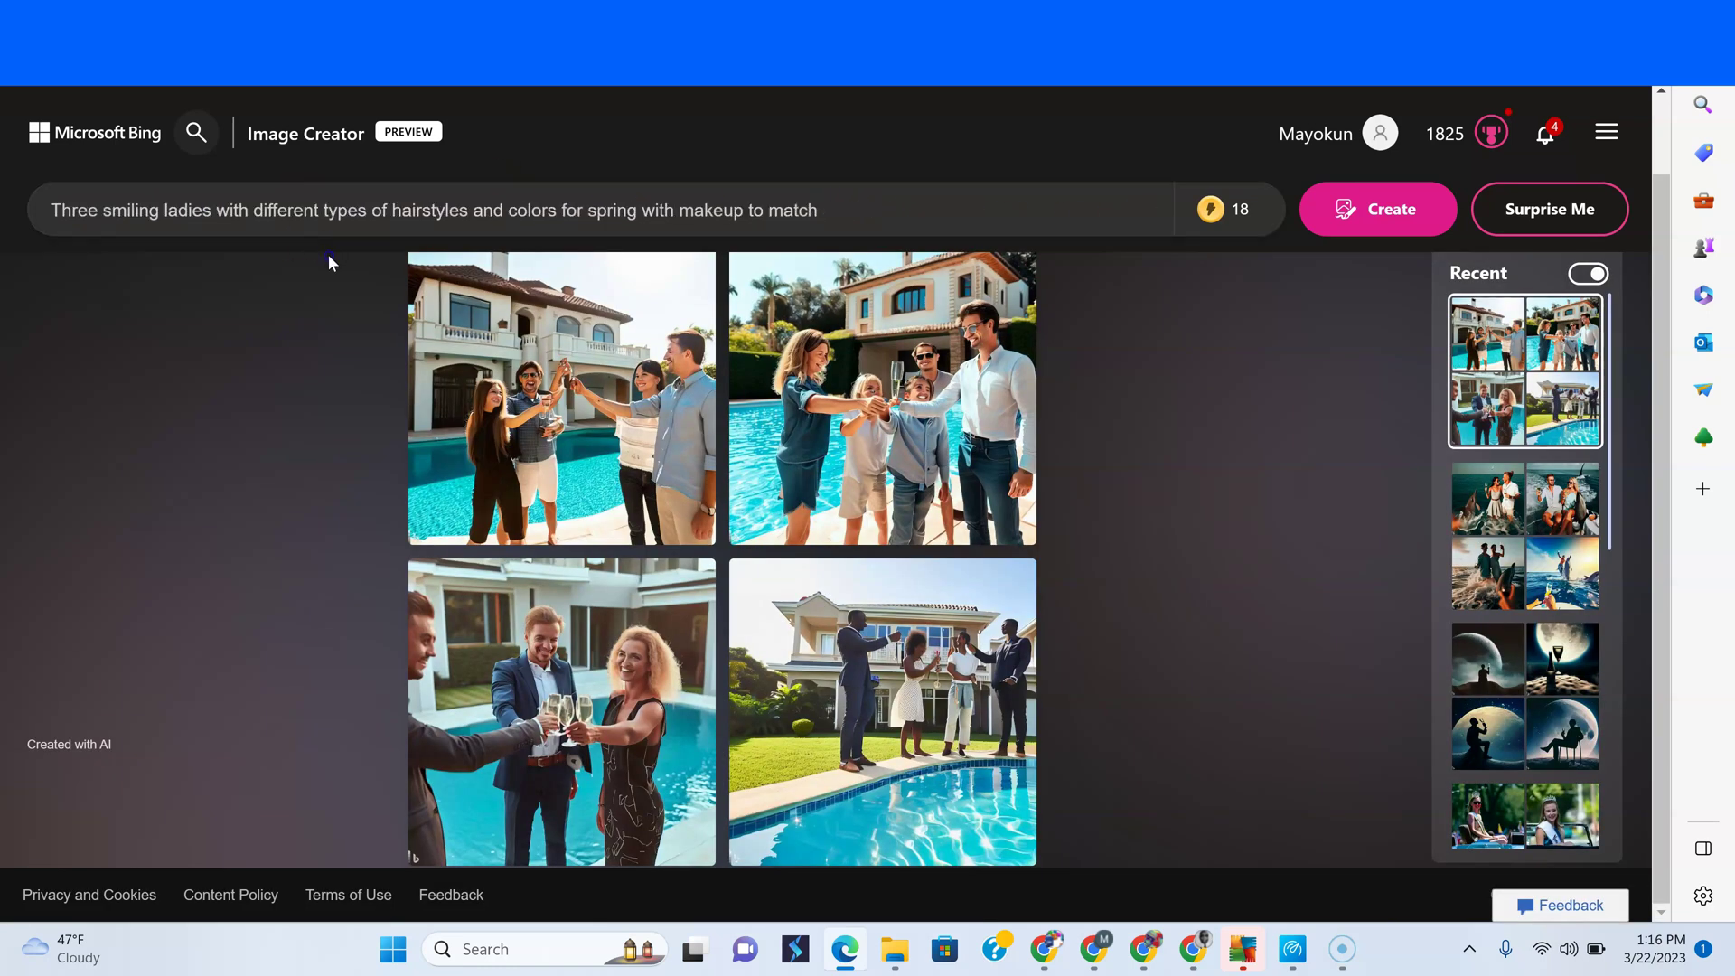
Generate the three-smiling-ladies images, checking notifications until the four results appear.
click(1408, 216)
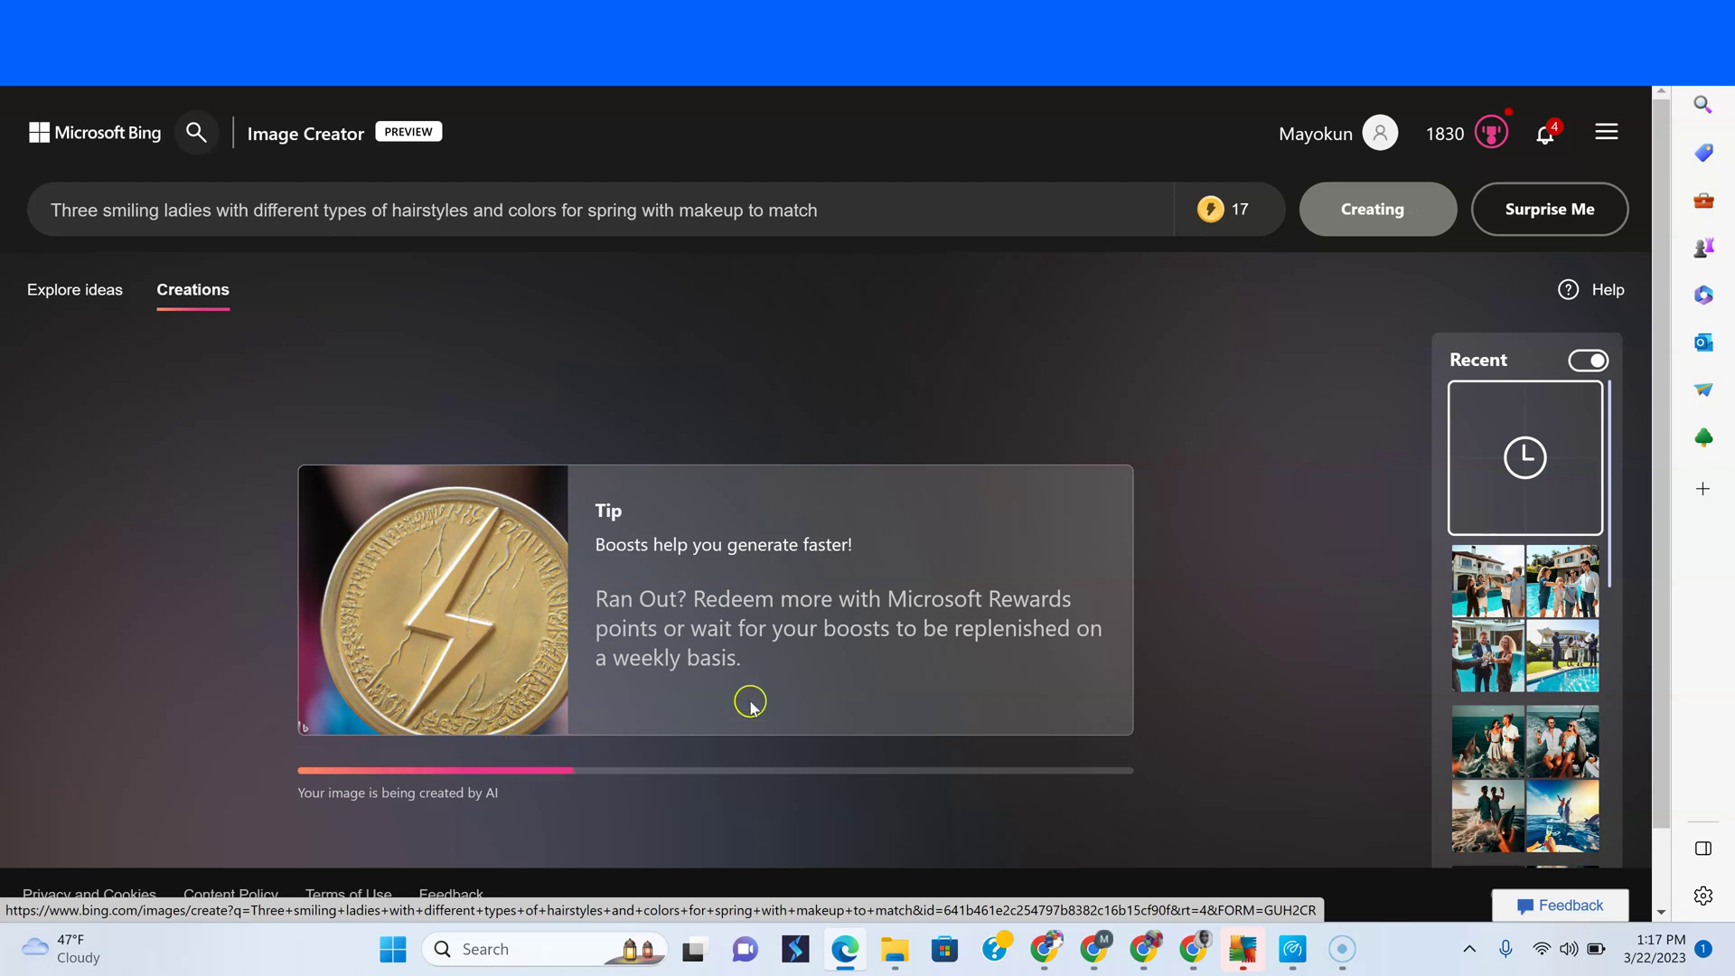
scroll(1424, 488, down, 1)
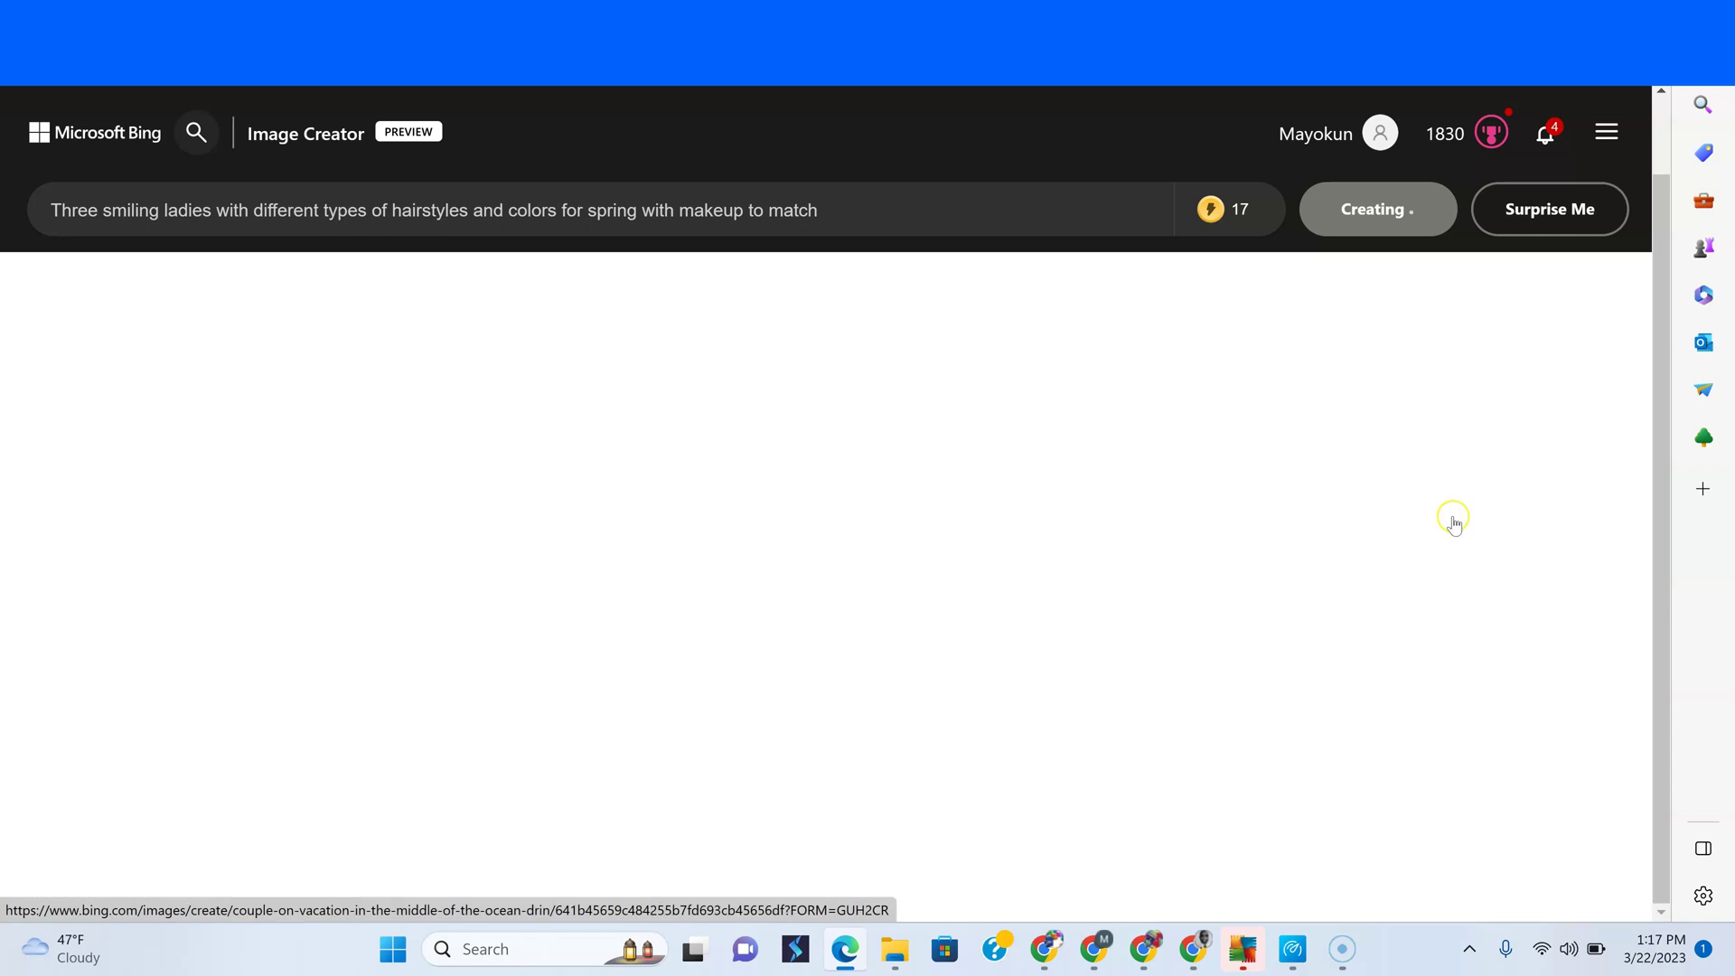
scroll(1407, 325, up, 1)
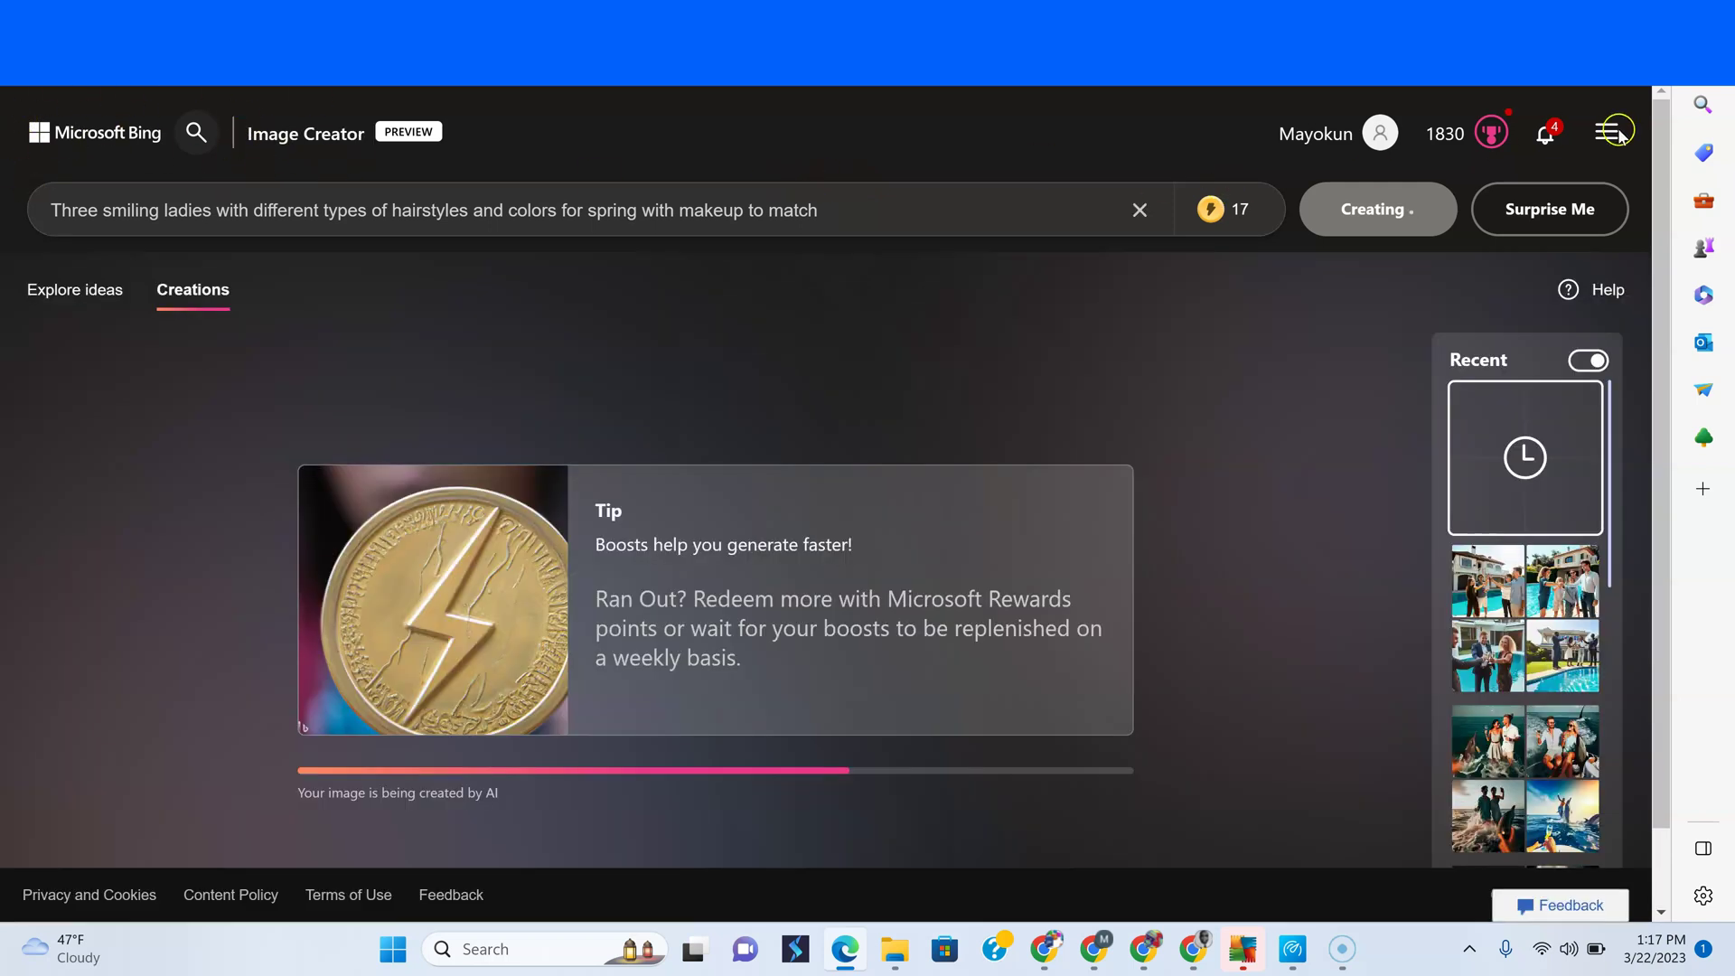
click(1544, 142)
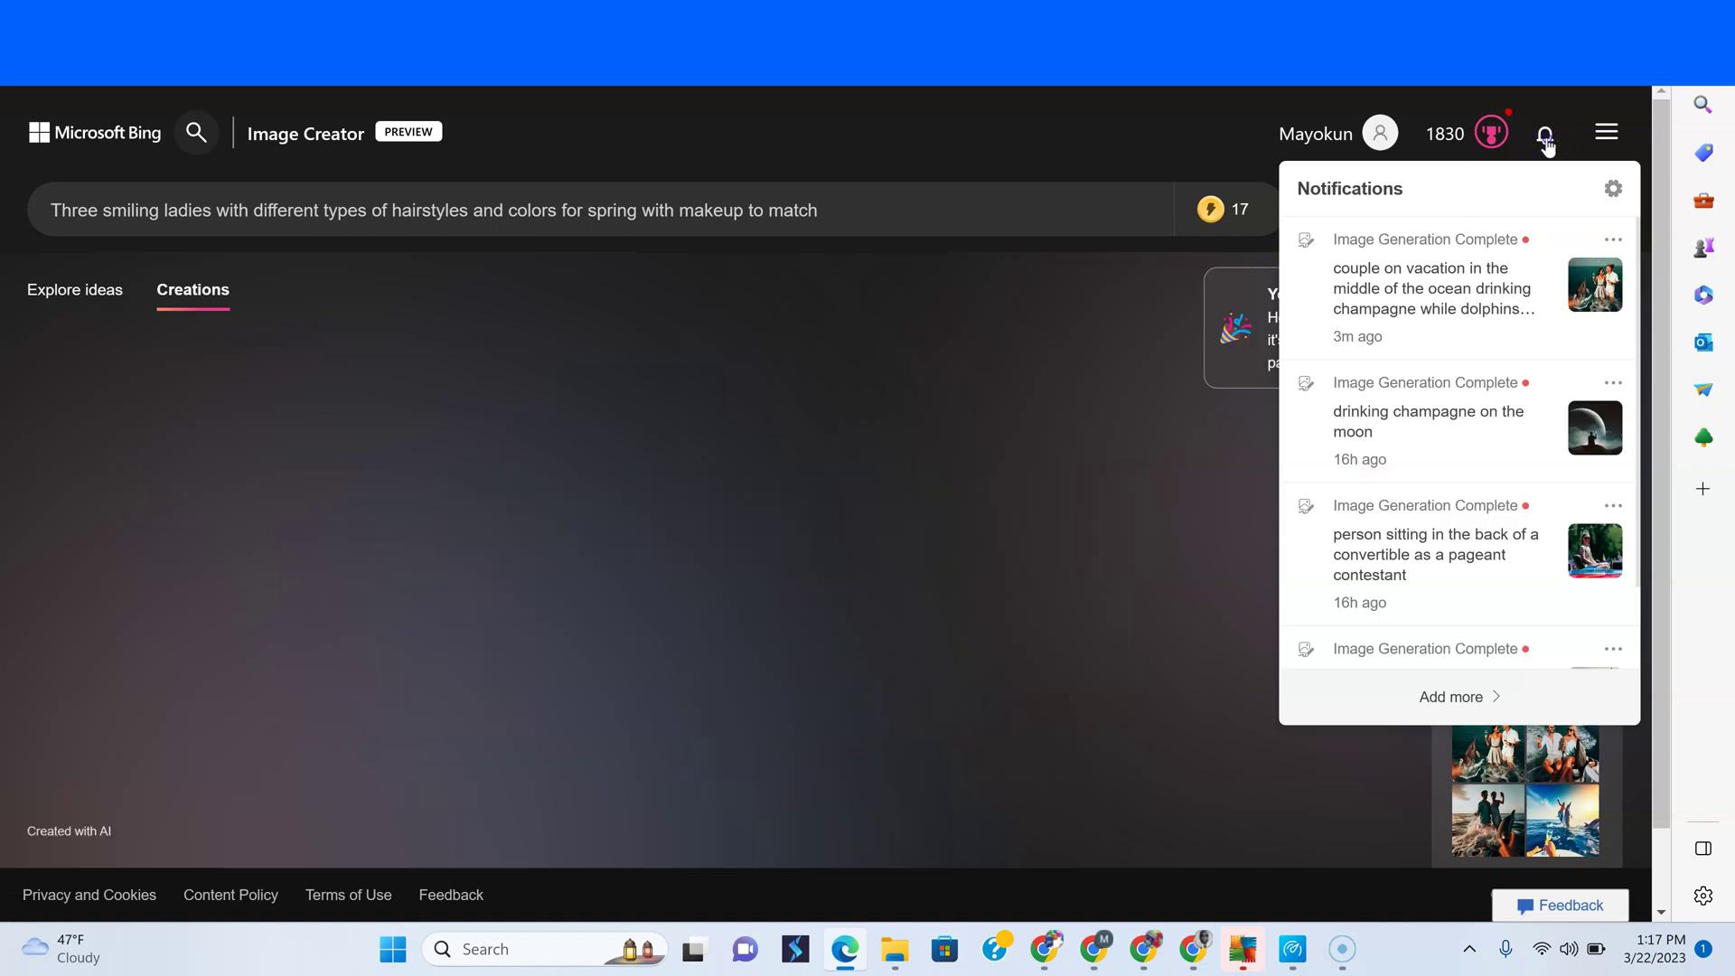
click(1544, 136)
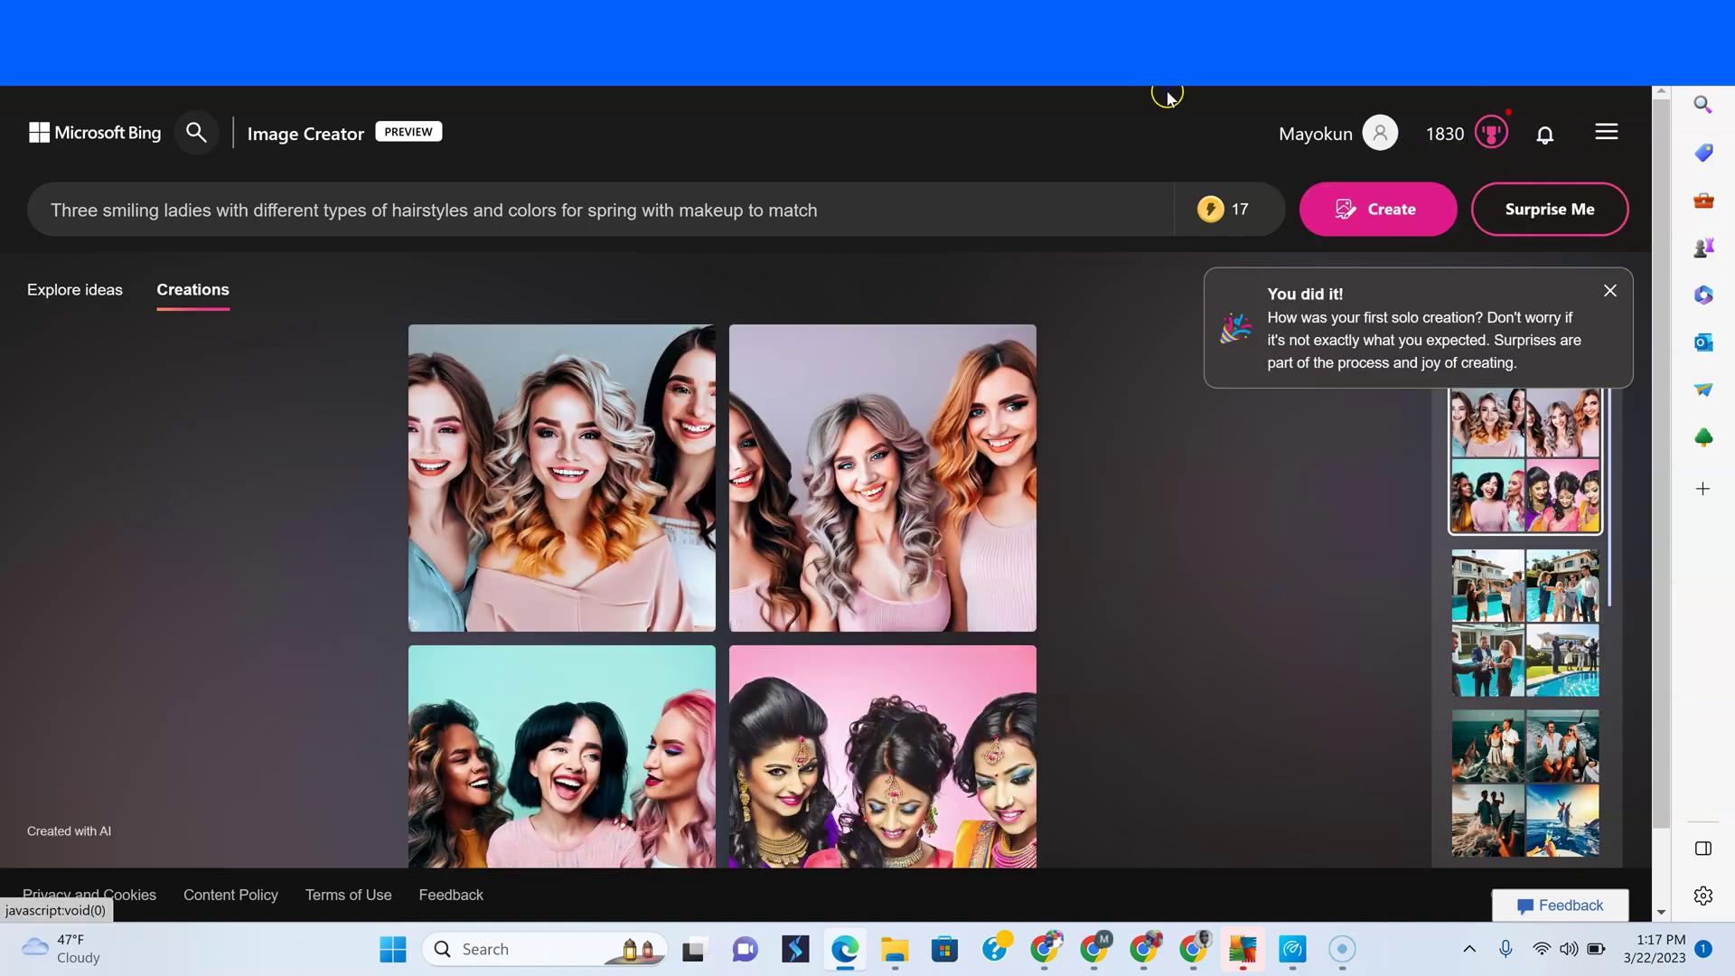
click(1606, 134)
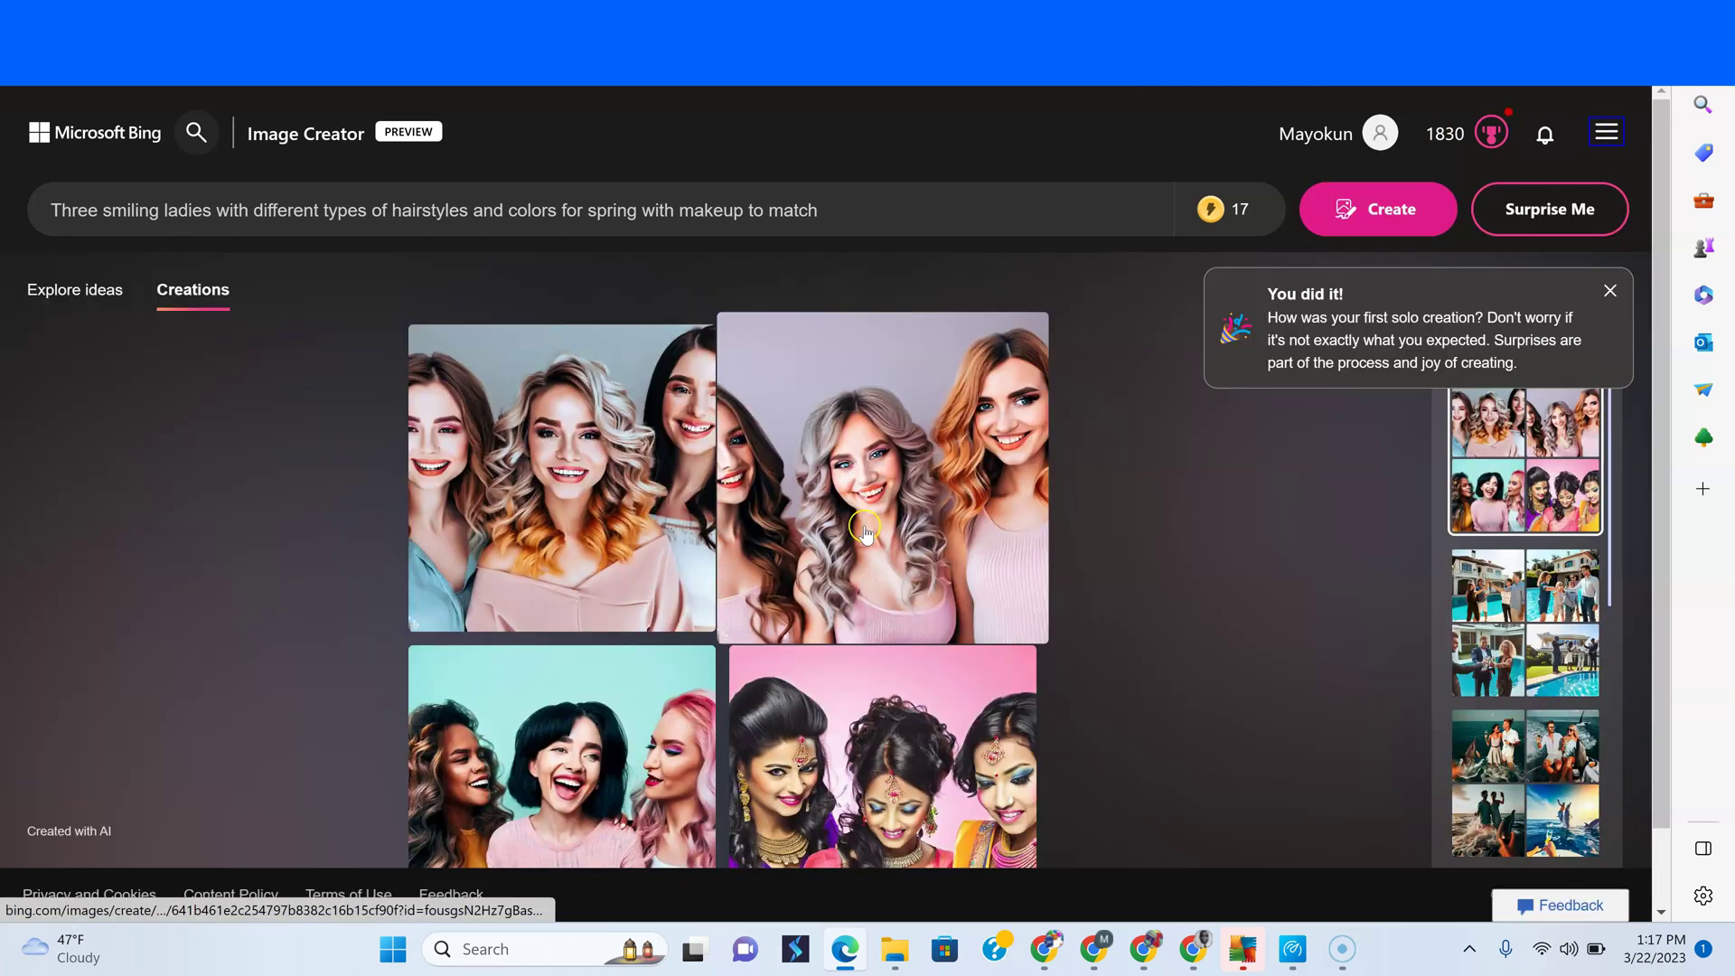
scroll(867, 538, down, 1)
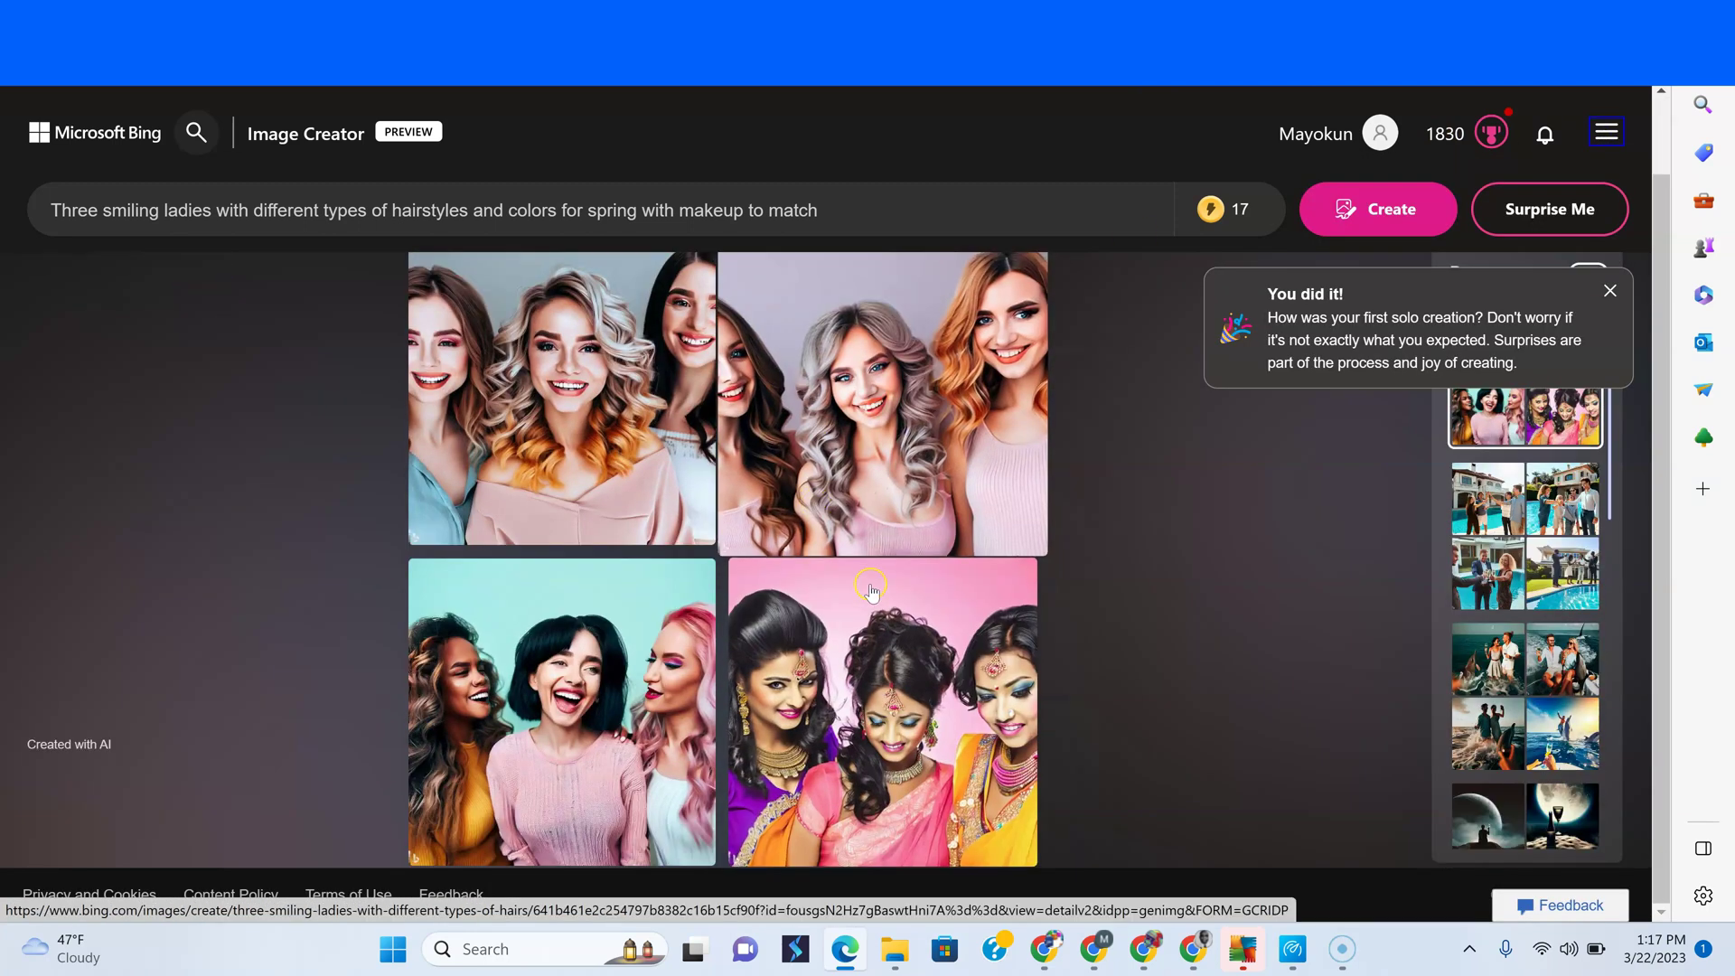
click(546, 417)
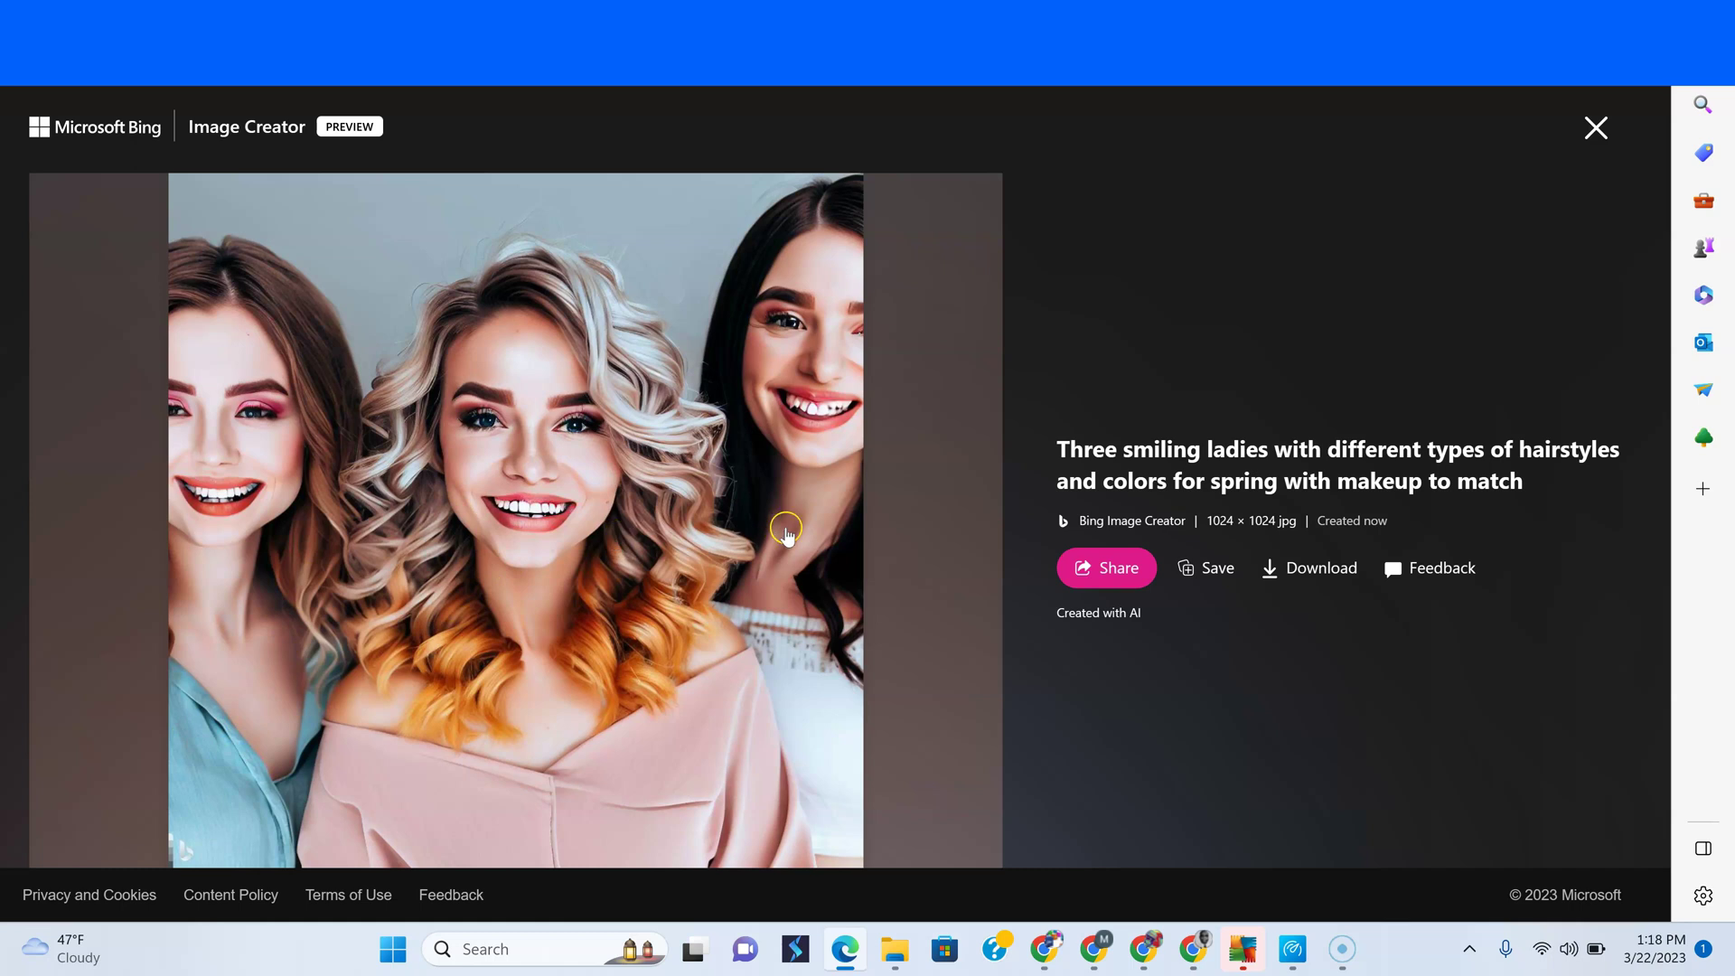
click(1482, 151)
click(920, 651)
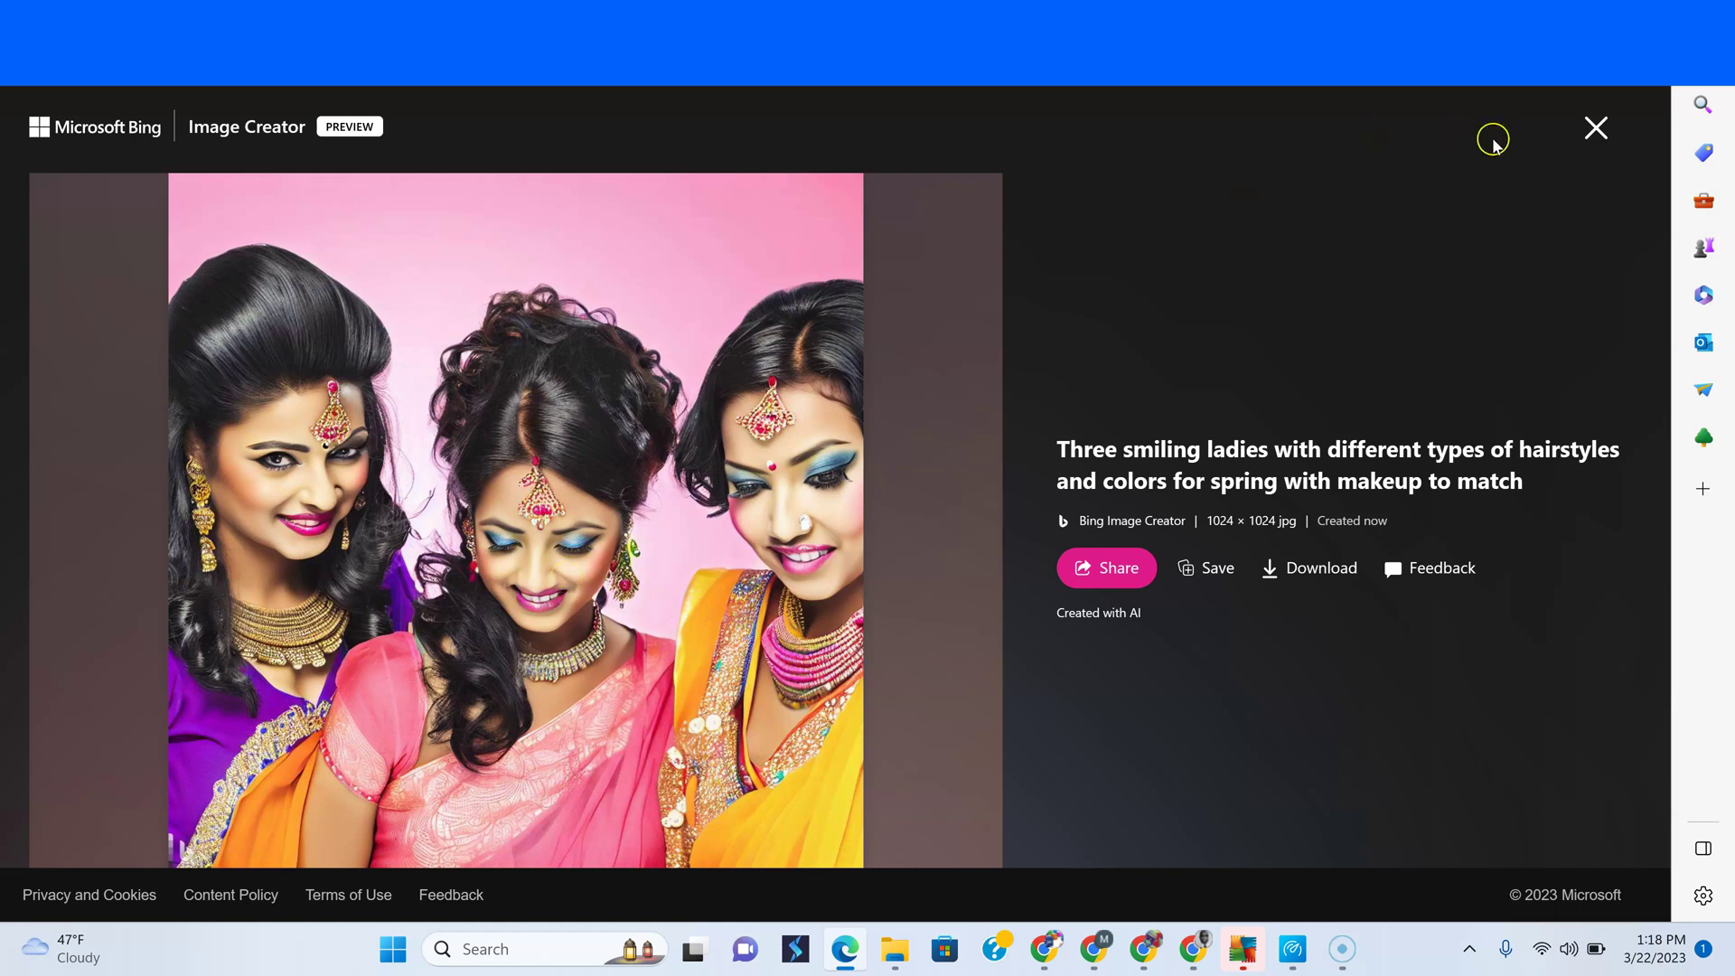
click(1594, 131)
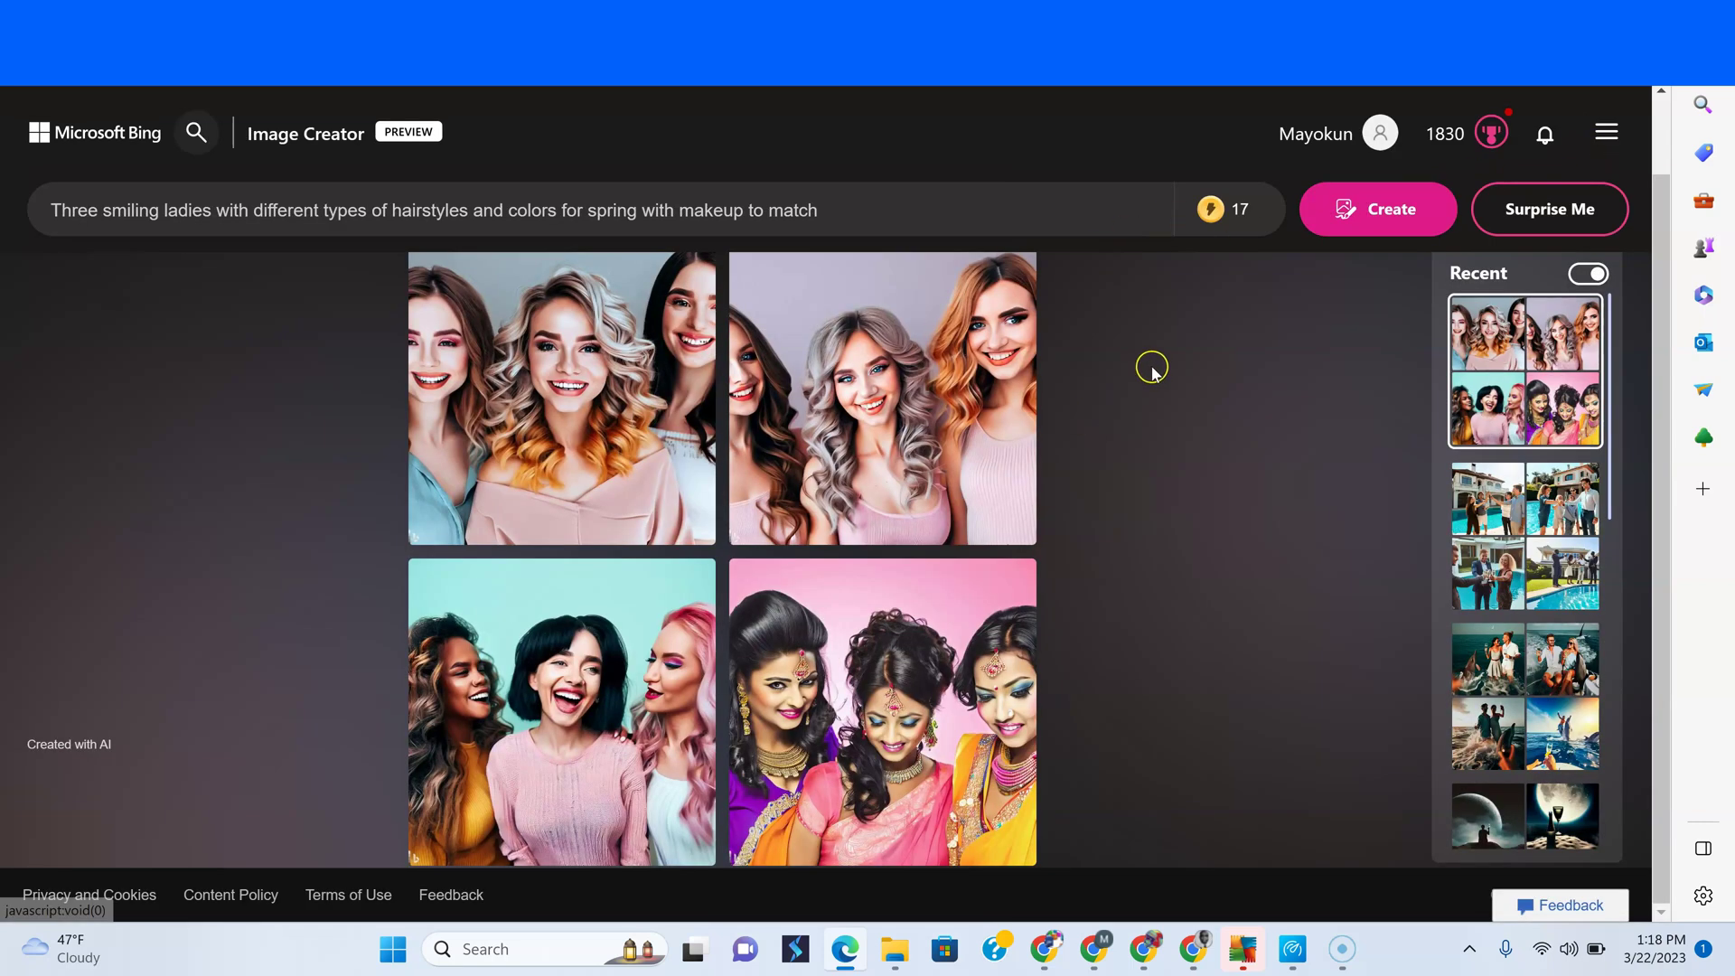